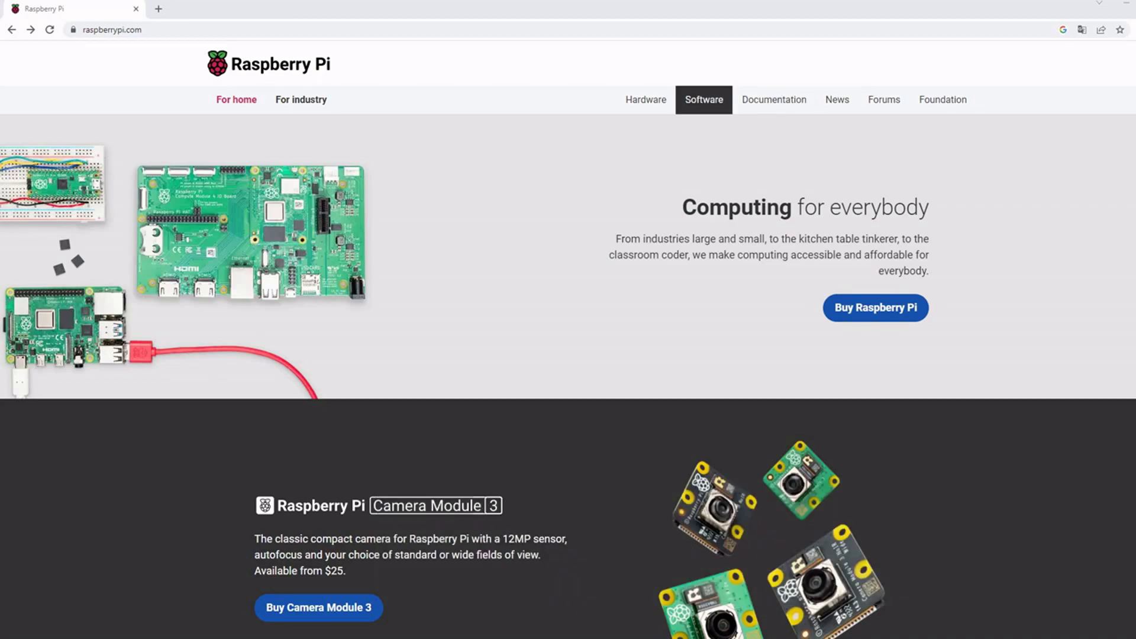
Open the Software page of the Raspberry Pi website and download Raspberry Pi Imager for Windows.
{"action": "left_click", "coordinate": [703, 99]}
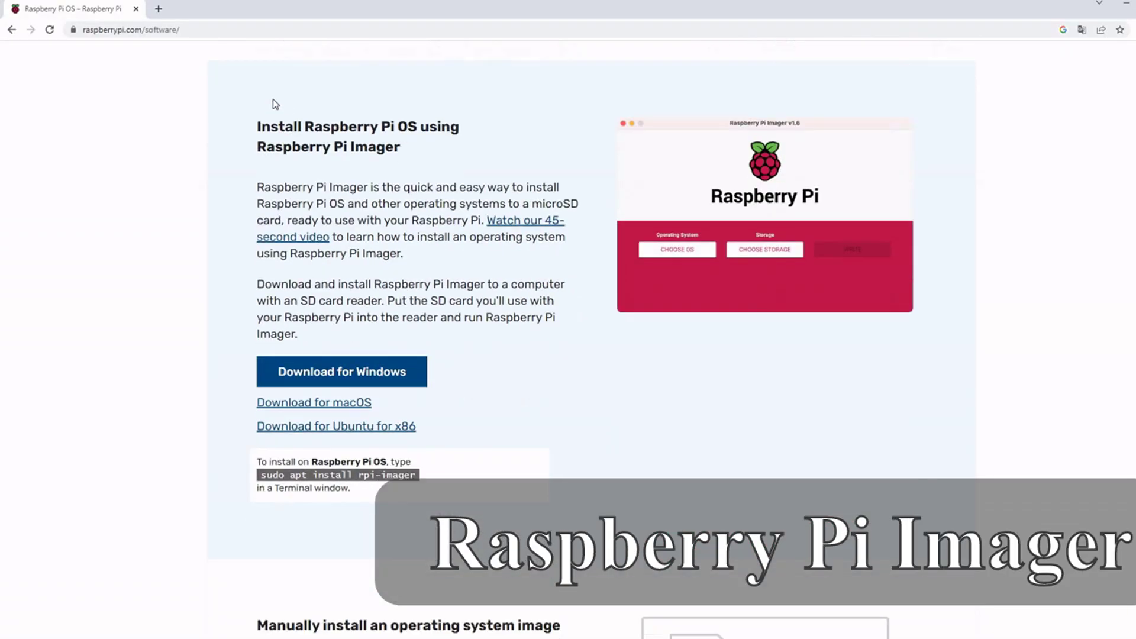
{"action": "left_click_drag", "start_coordinate": [257, 69], "coordinate": [399, 90]}
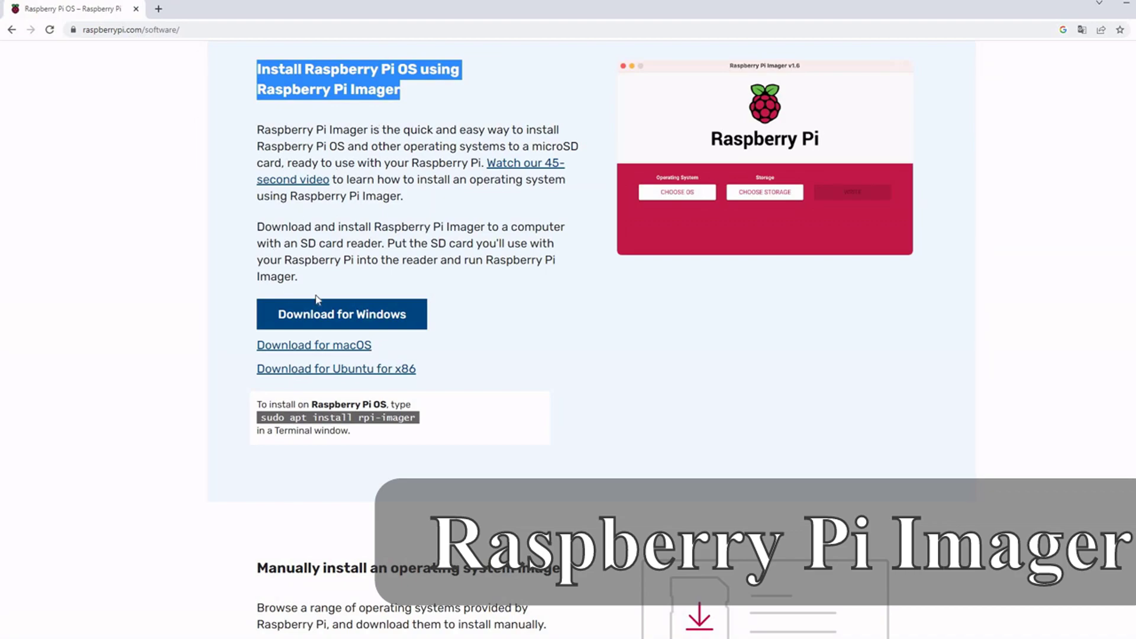
{"action": "left_click", "coordinate": [448, 314]}
{"action": "left_click", "coordinate": [382, 317]}
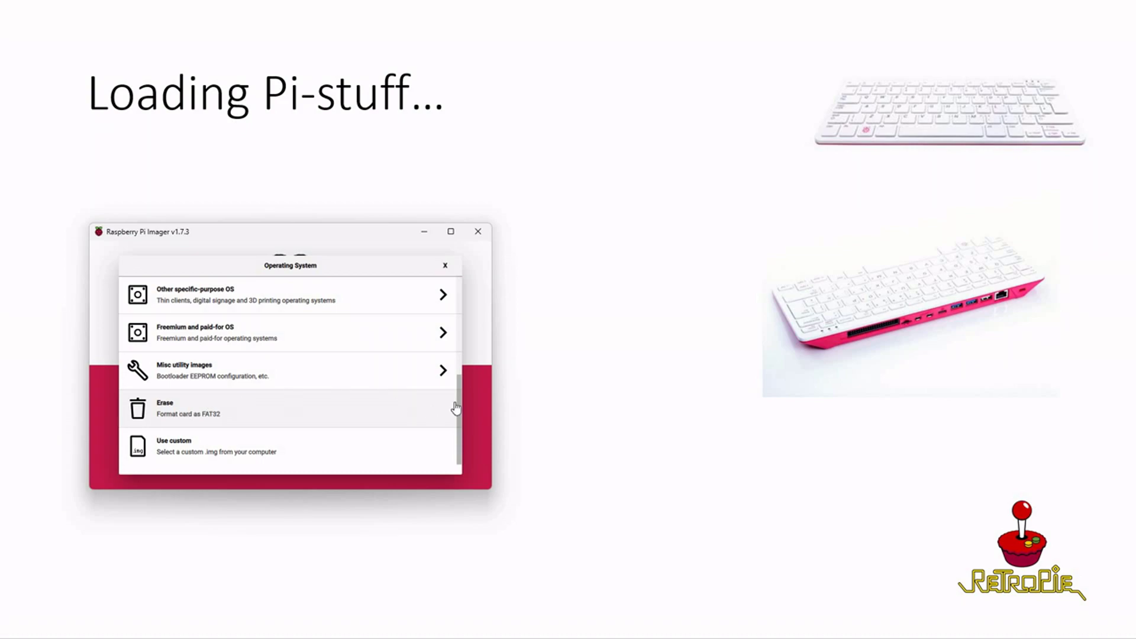
Choose RetroPie 4.8 (RPI 4/400) from the emulation and game systems as the operating system to write.
{"action": "scroll", "coordinate": [462, 350], "scroll_direction": "up", "scroll_amount": 2}
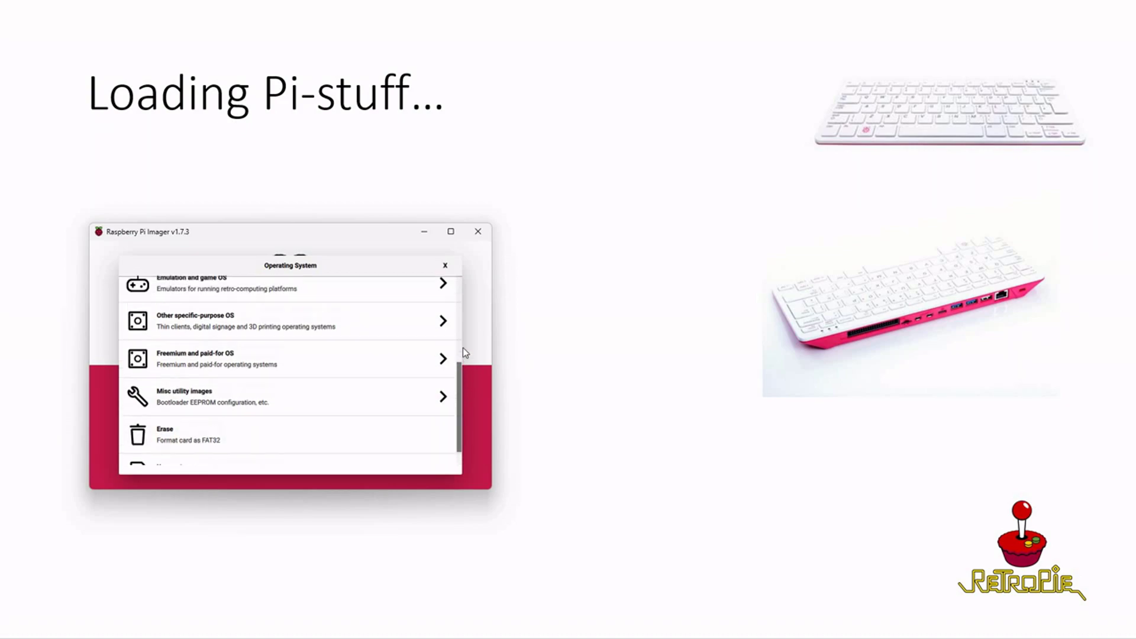
{"action": "scroll", "coordinate": [465, 325], "scroll_direction": "up", "scroll_amount": 3}
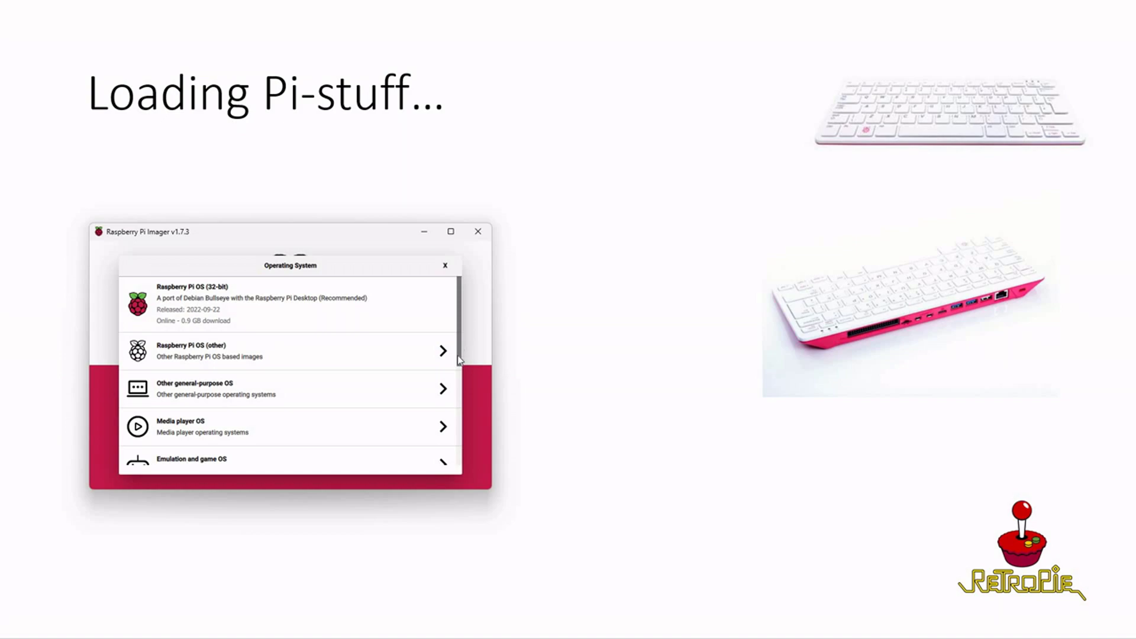
{"action": "scroll", "coordinate": [459, 367], "scroll_direction": "down", "scroll_amount": 2}
{"action": "scroll", "coordinate": [332, 362], "scroll_direction": "down", "scroll_amount": 2}
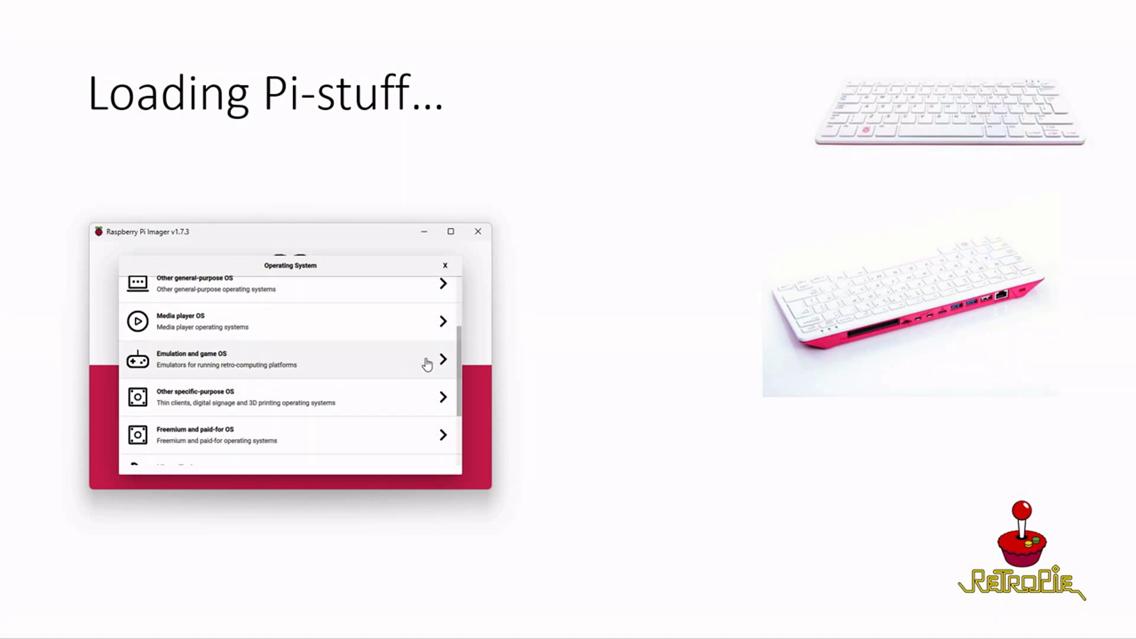
{"action": "left_click", "coordinate": [437, 362]}
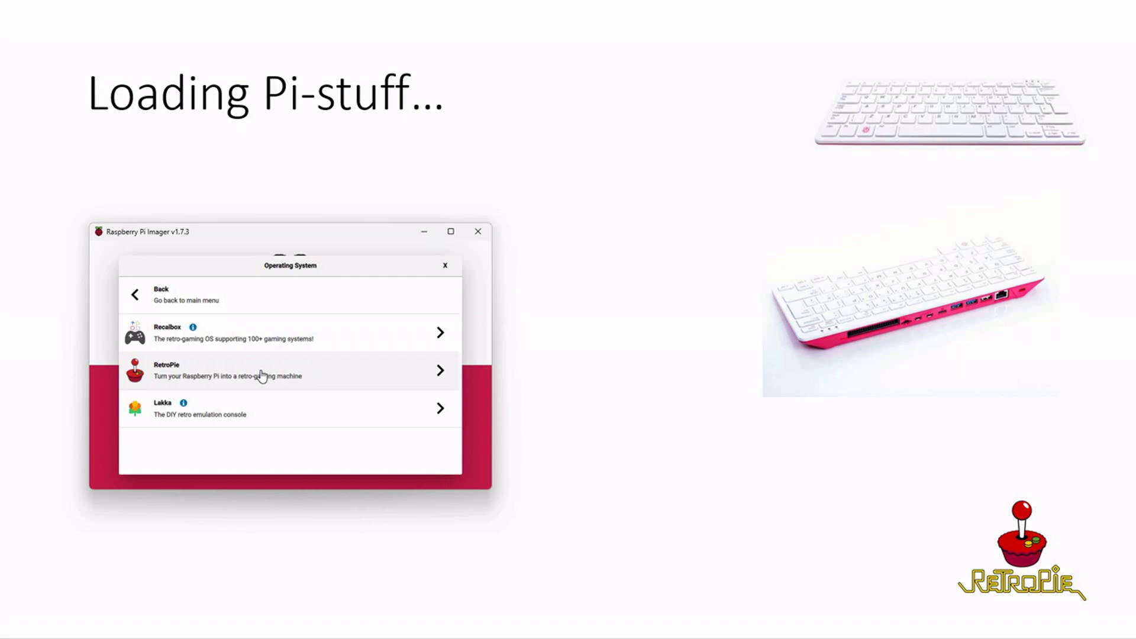
{"action": "left_click", "coordinate": [262, 376]}
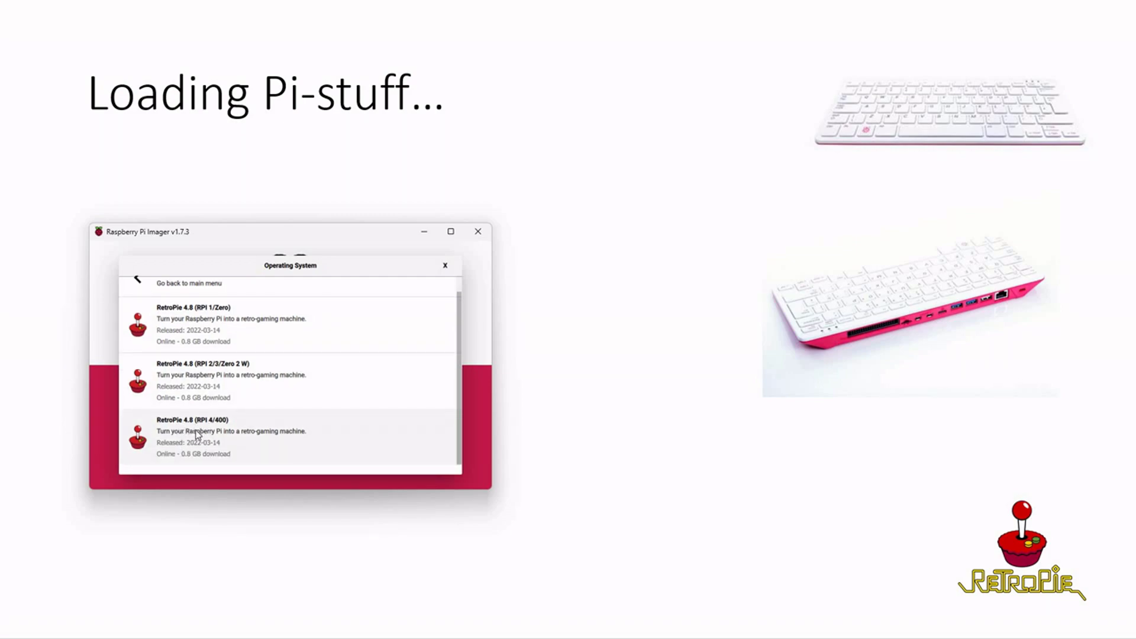
{"action": "left_click", "coordinate": [198, 436]}
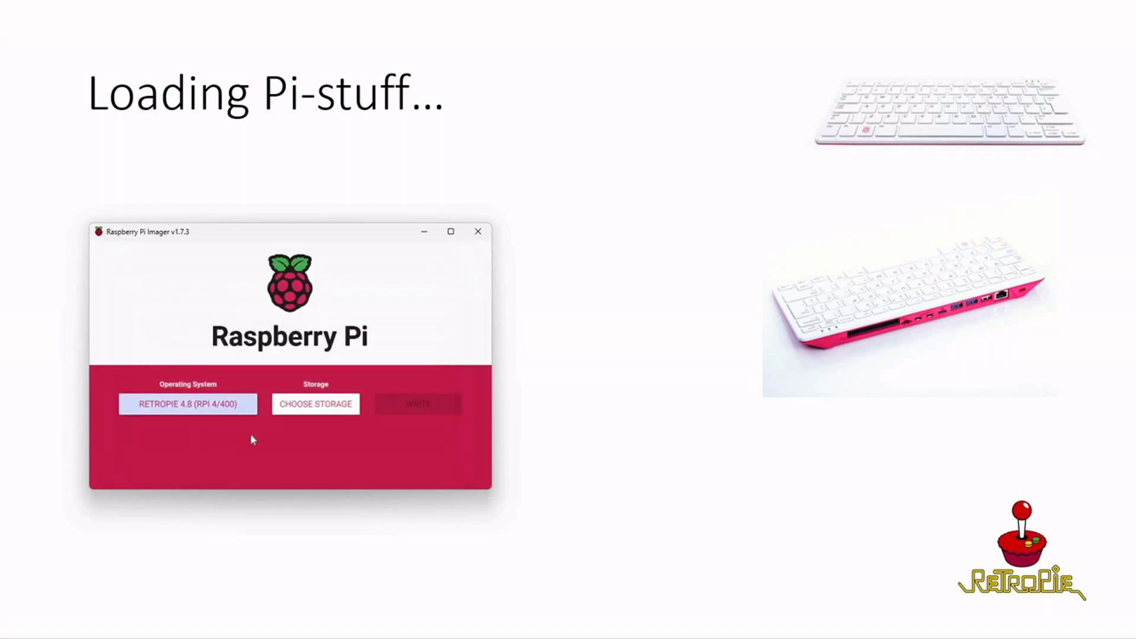
Select the Samsung PSSD T7 drive as storage and write the image, agreeing to erase its existing data.
{"action": "left_click", "coordinate": [298, 414]}
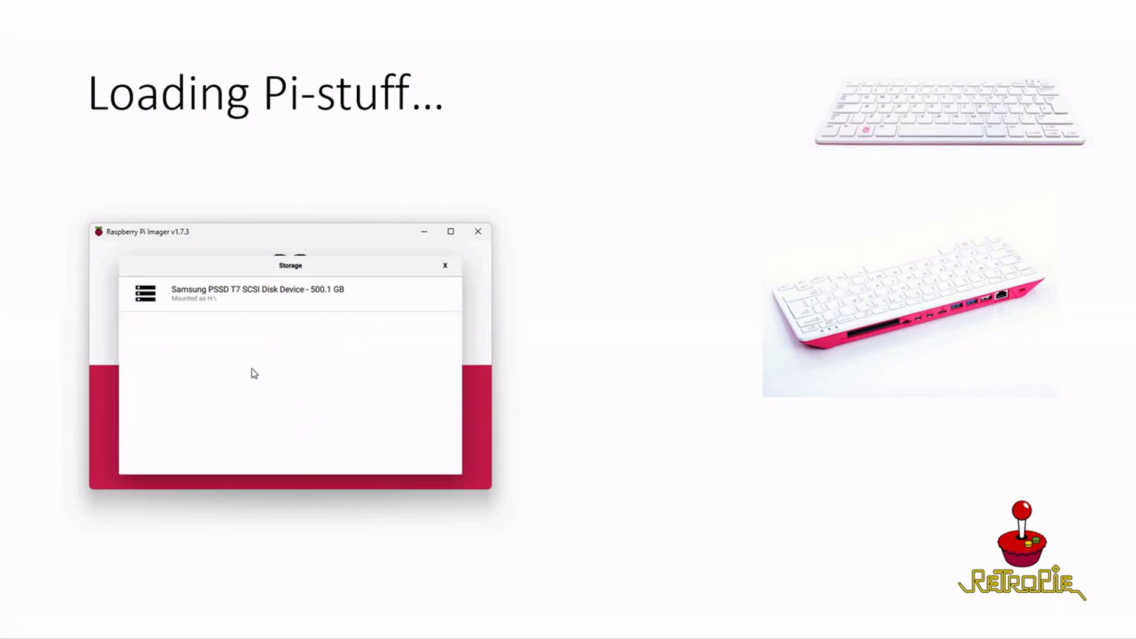
{"action": "left_click", "coordinate": [226, 299]}
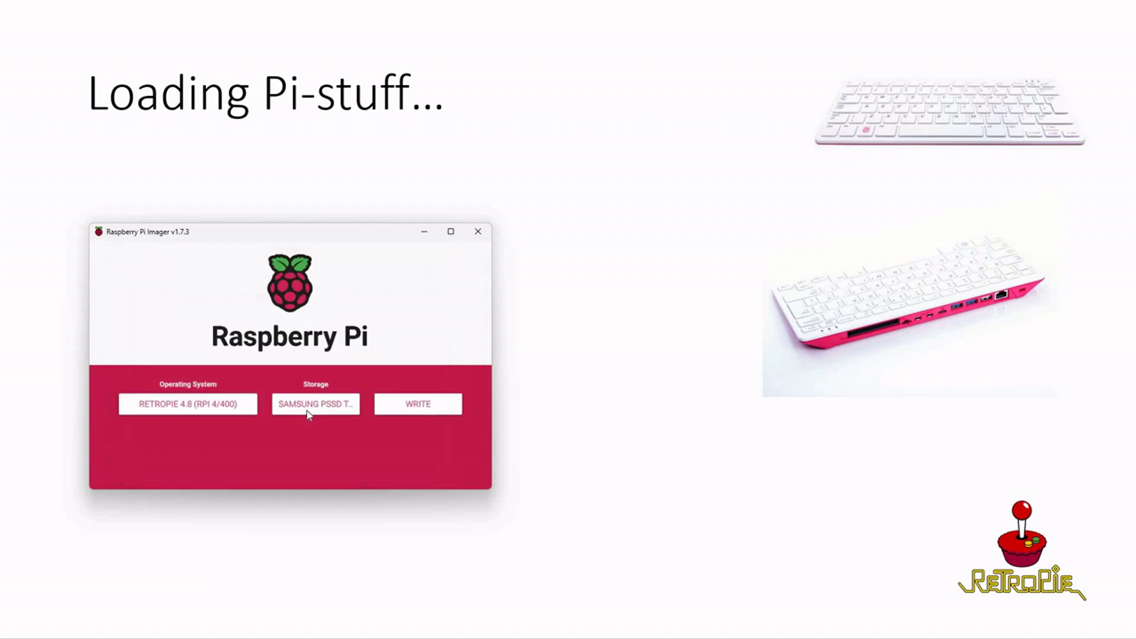
{"action": "left_click", "coordinate": [424, 407]}
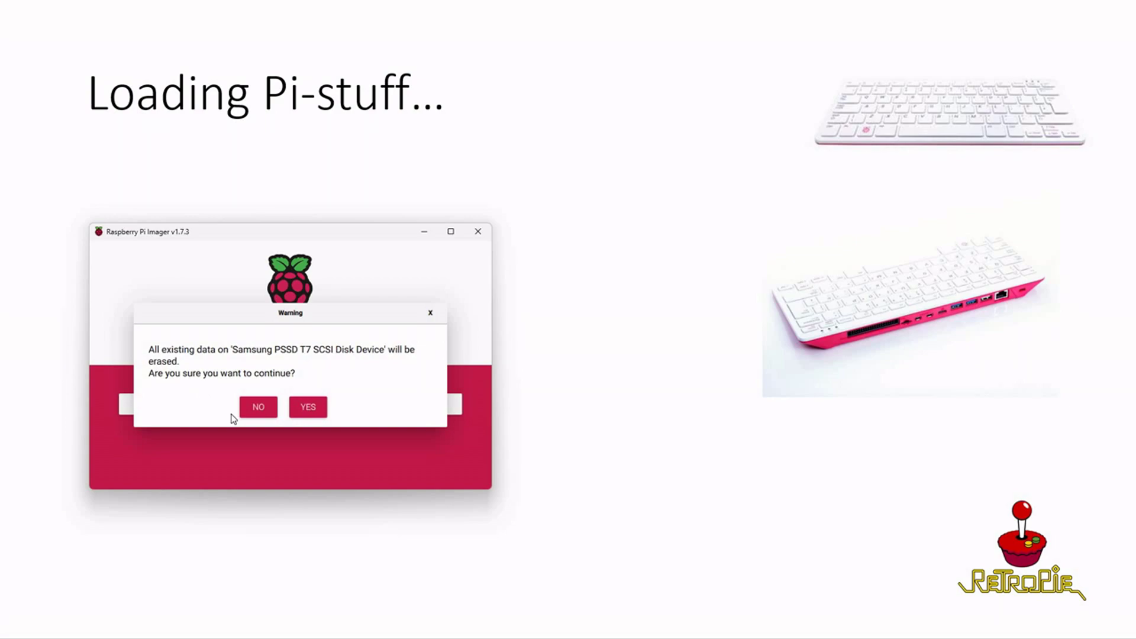
{"action": "left_click", "coordinate": [308, 407]}
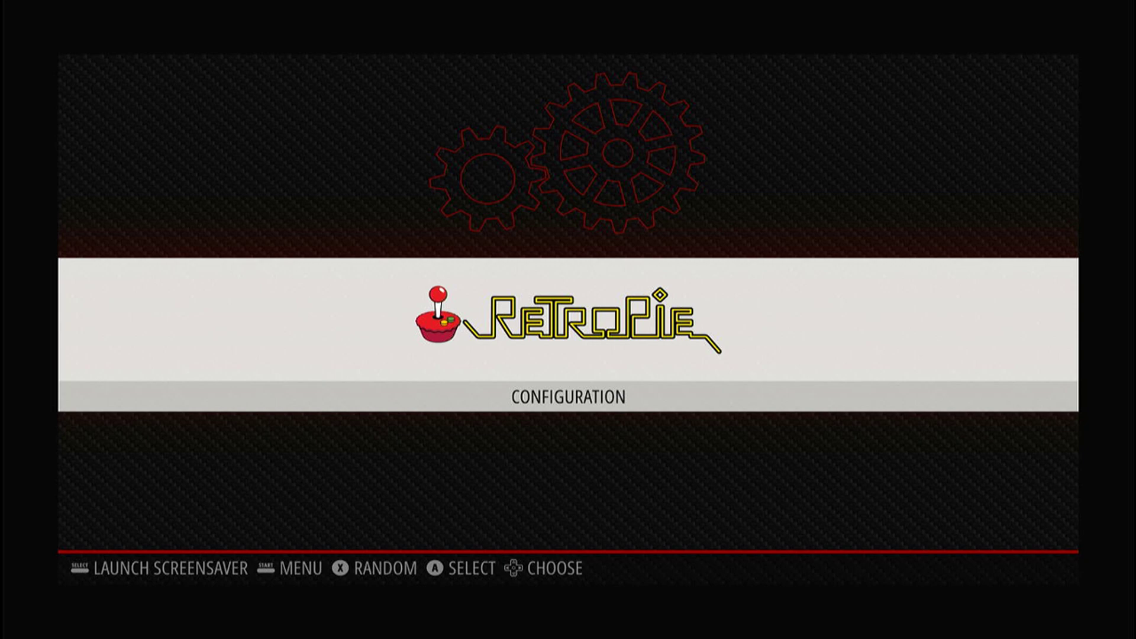
Switch to RetroPie, enter its configuration list and launch raspi-config.
{"action": "key", "text": "Return"}
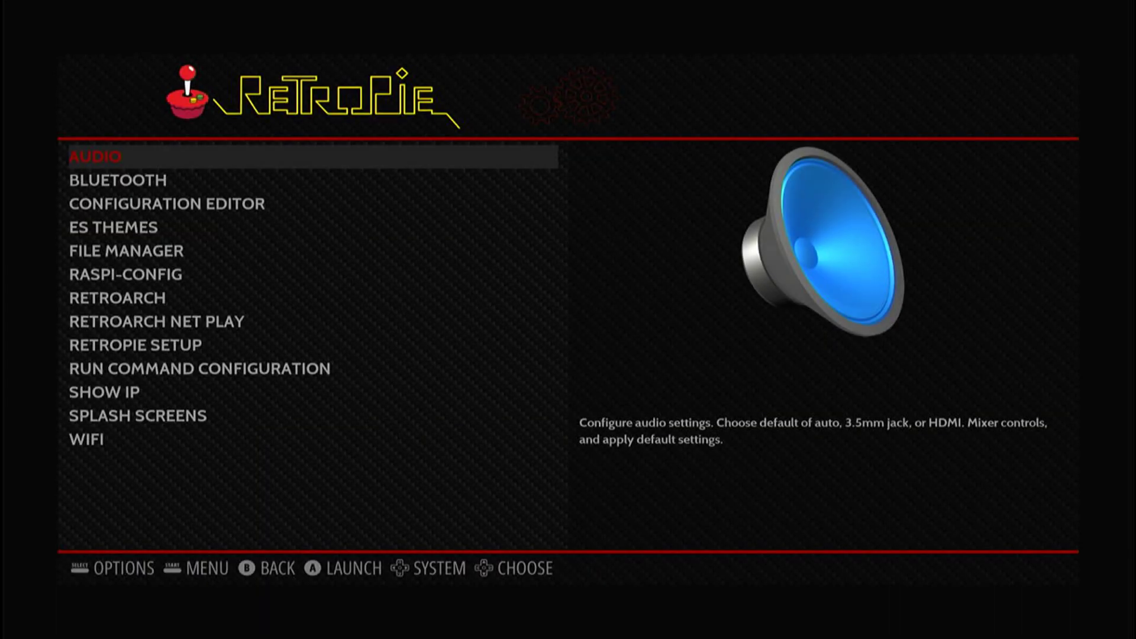
{"action": "key", "text": "Down"}
{"action": "key", "text": "Down"}
{"action": "key", "text": "Down"}
{"action": "key", "text": "Down"}
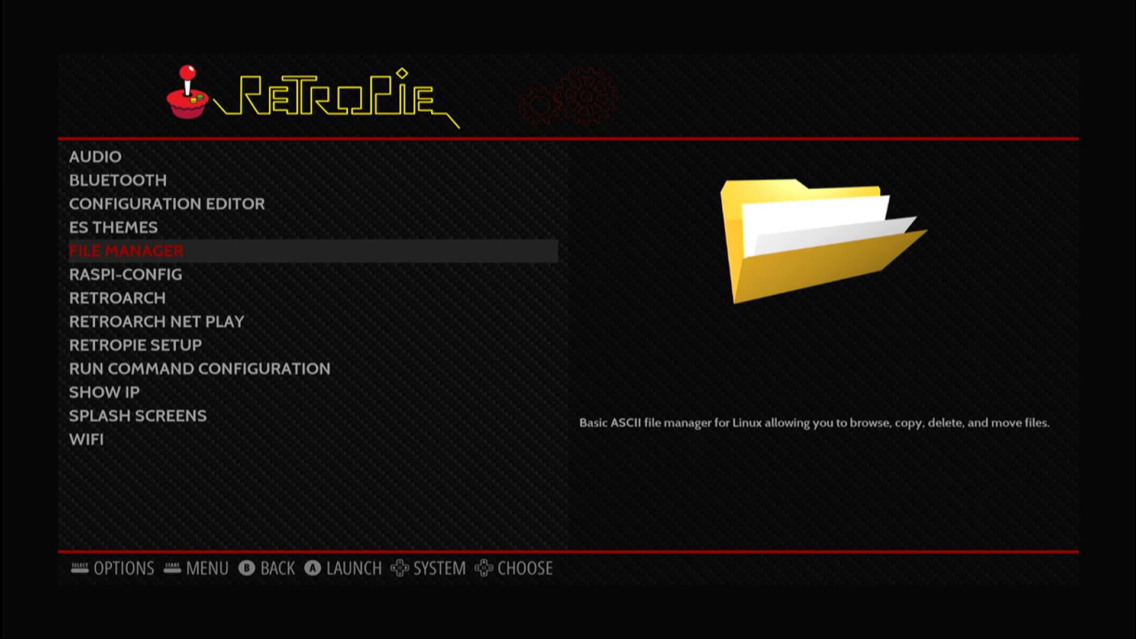
{"action": "key", "text": "Down"}
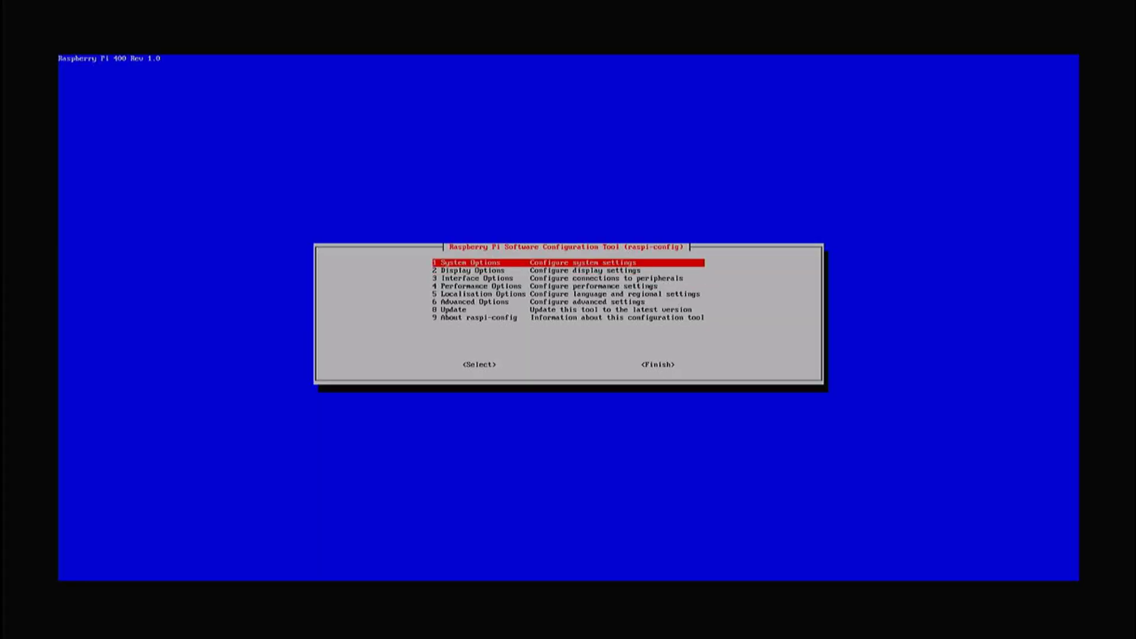
{"action": "key", "text": "Return"}
Look through the raspi-config option categories down to Advanced Options, and leave the tool.
{"action": "key", "text": "Down"}
{"action": "key", "text": "Down"}
{"action": "key", "text": "Down"}
{"action": "key", "text": "Down"}
{"action": "key", "text": "Down"}
{"action": "key", "text": "Down"}
{"action": "key", "text": "Down"}
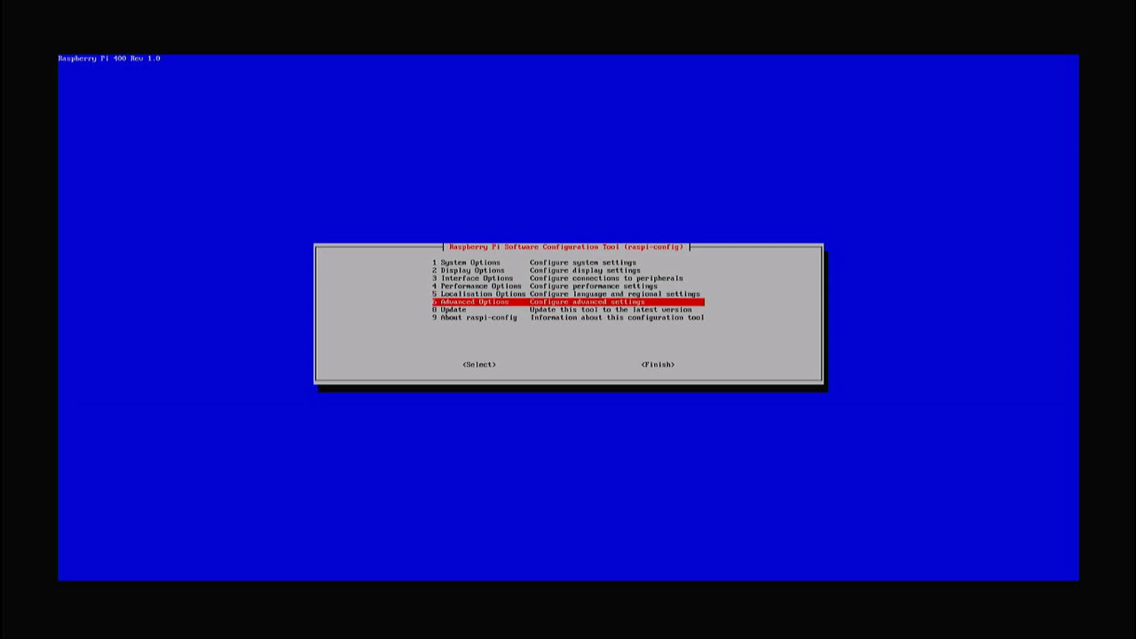
{"action": "key", "text": "Tab"}
{"action": "key", "text": "Tab"}
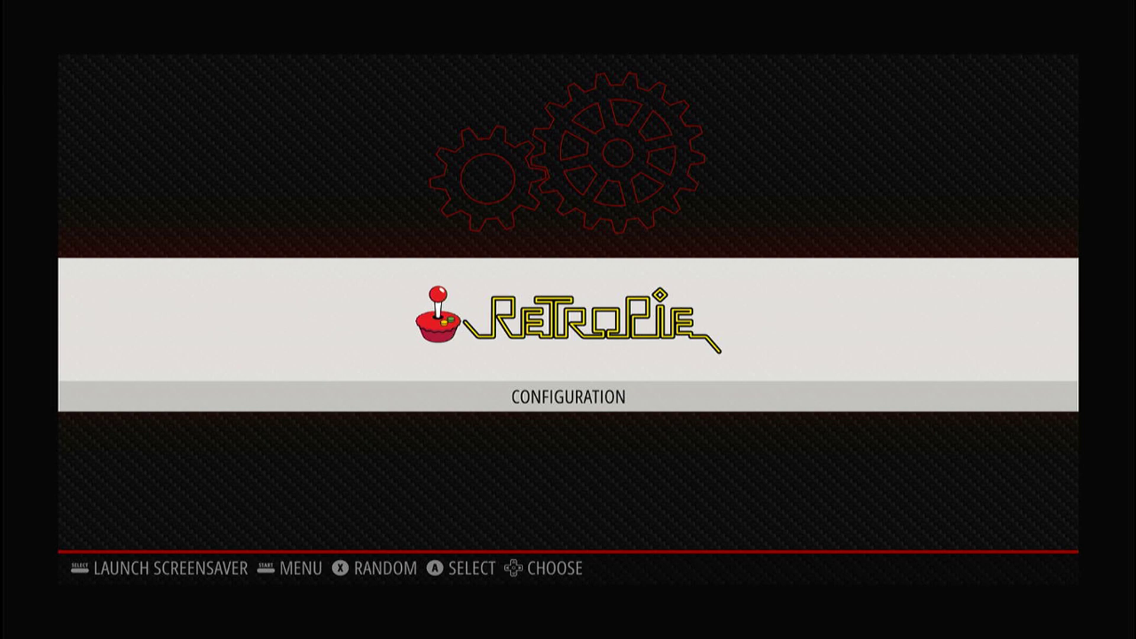
Enter the RetroPie configuration list and launch RetroPie Setup.
{"action": "key", "text": "Return"}
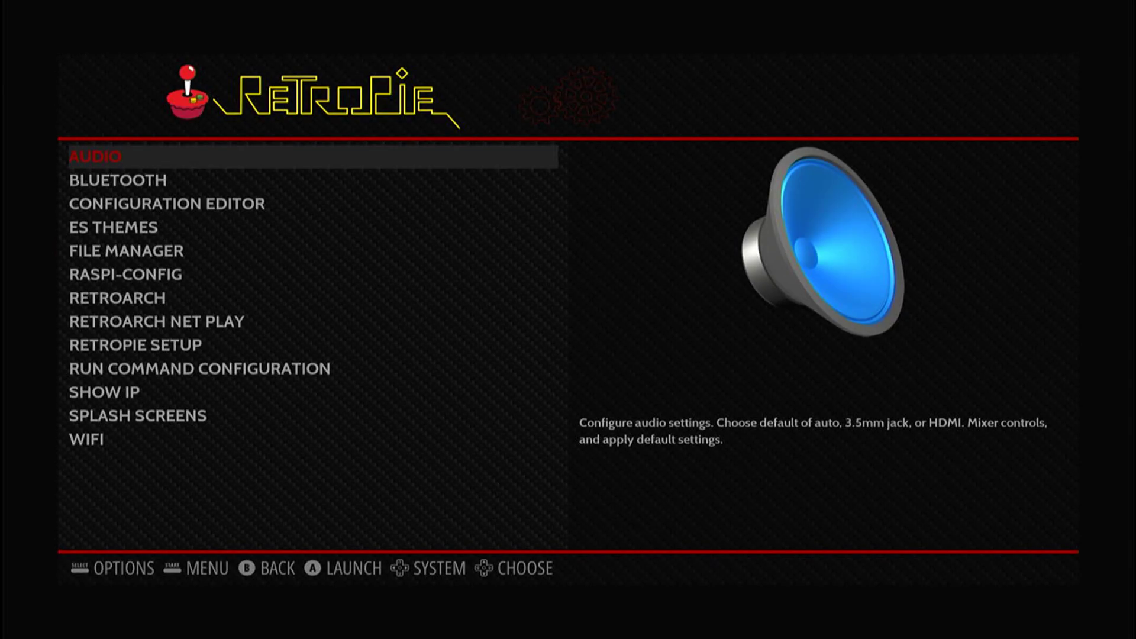
{"action": "key", "text": "Down"}
{"action": "key", "text": "Down"}
{"action": "key", "text": "Down"}
{"action": "key", "text": "Down"}
{"action": "key", "text": "Down"}
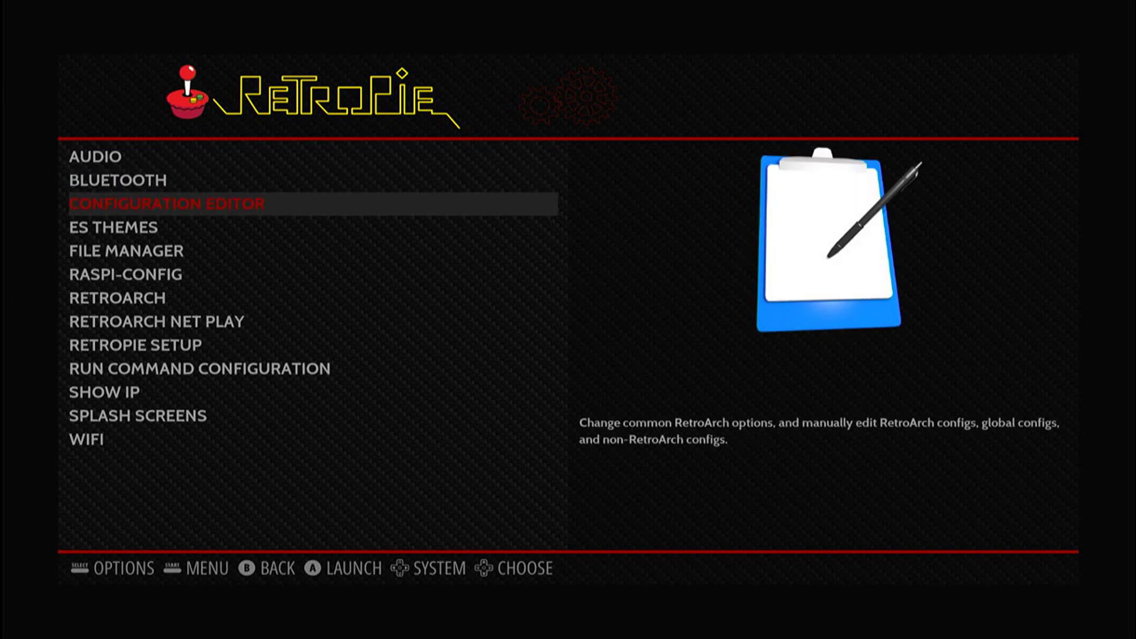
{"action": "key", "text": "Down"}
{"action": "key", "text": "Down"}
{"action": "key", "text": "Down"}
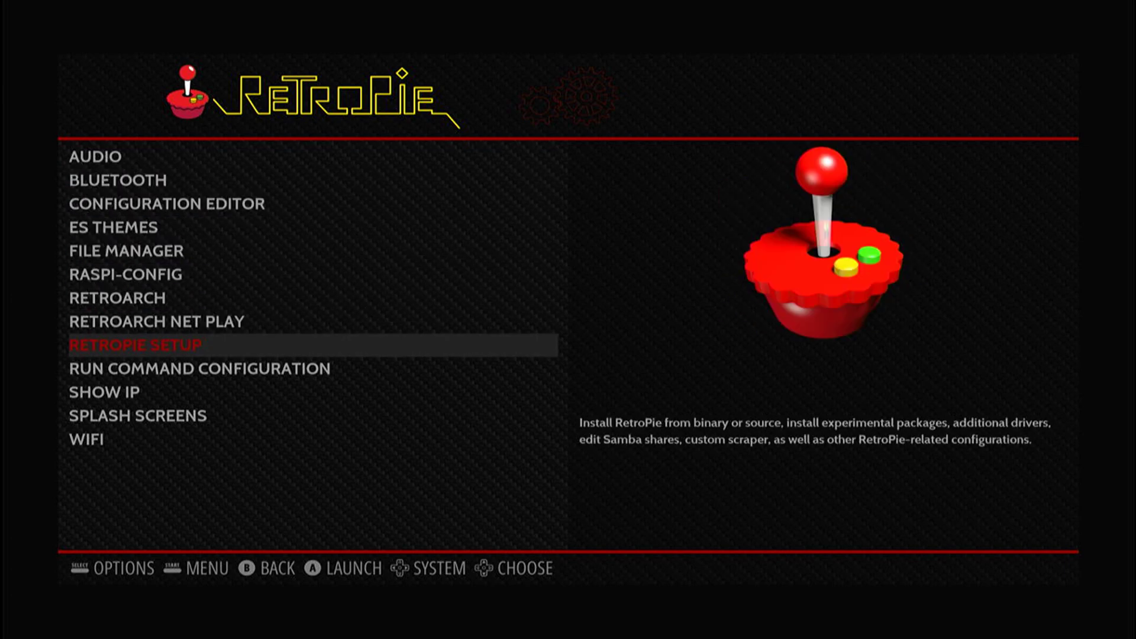
{"action": "key", "text": "Return"}
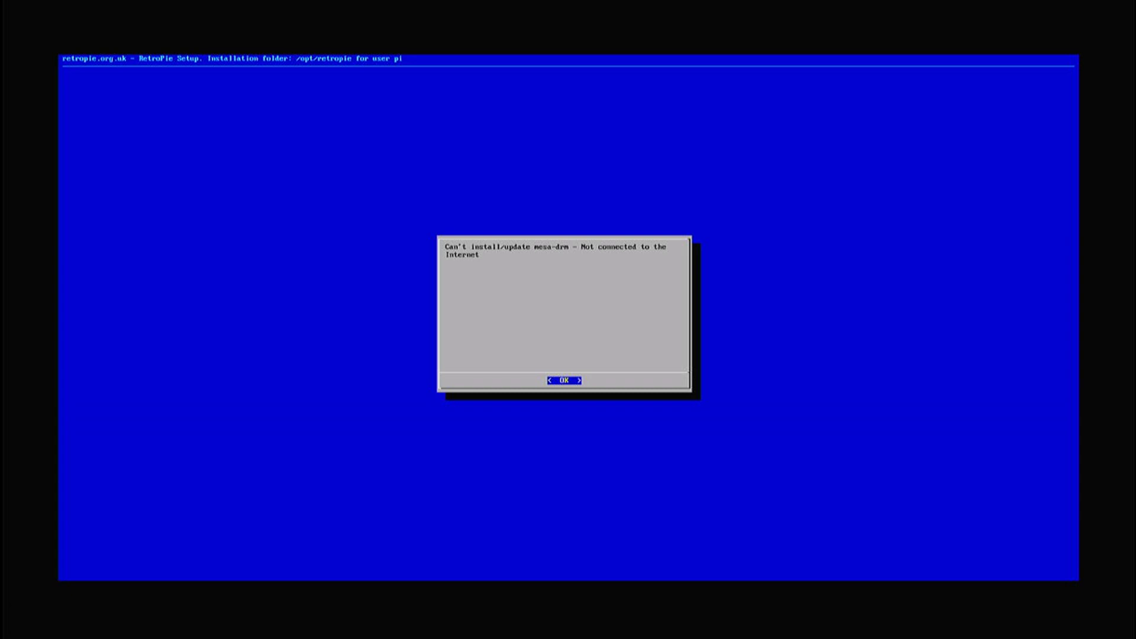
Dismiss the package update notices to reach the main list of the RetroPie-Setup script.
{"action": "key", "text": "Return"}
{"action": "key", "text": "Return"}
{"action": "key", "text": "Return"}
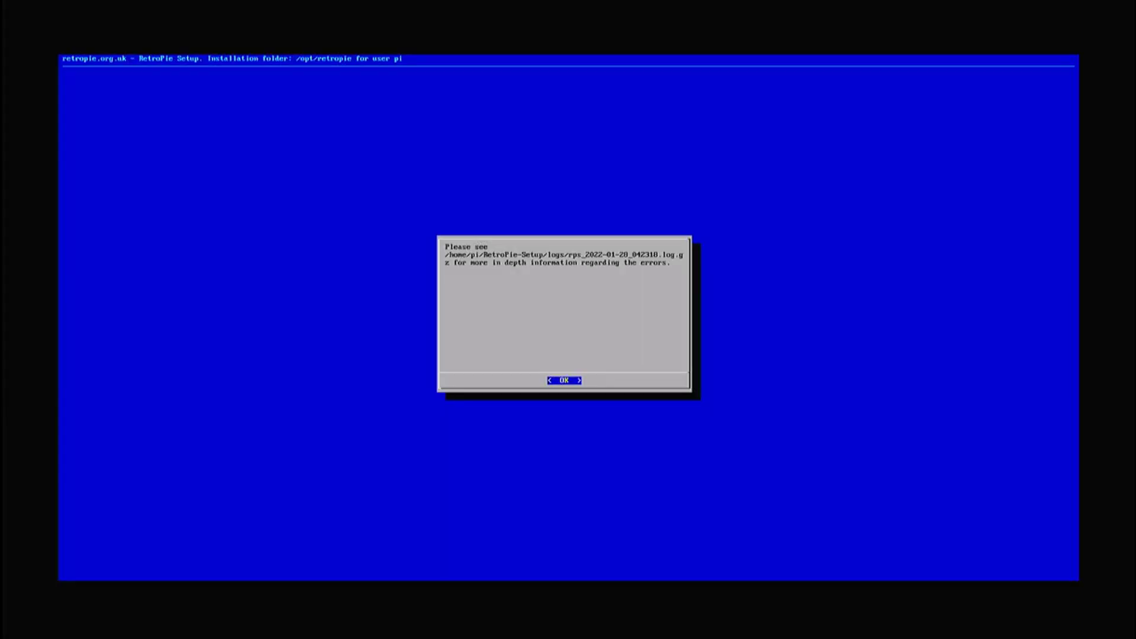
{"action": "key", "text": "Return"}
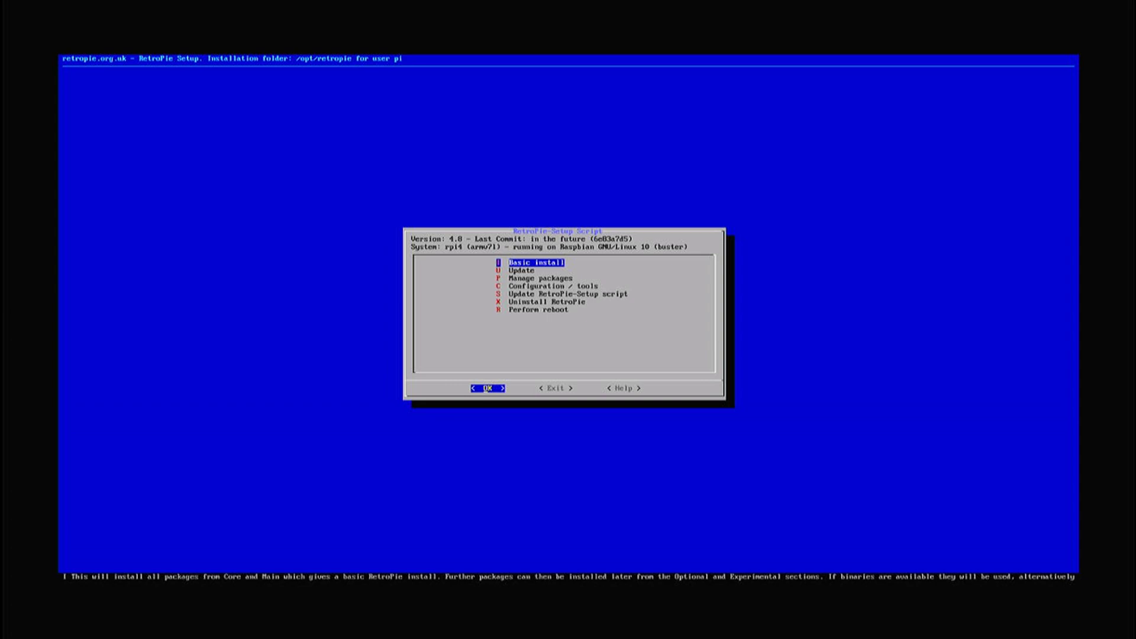
Under Configuration / tools, set autostart to boot to the text console with automatic login as pi.
{"action": "key", "text": "Down"}
{"action": "key", "text": "Down"}
{"action": "key", "text": "Down"}
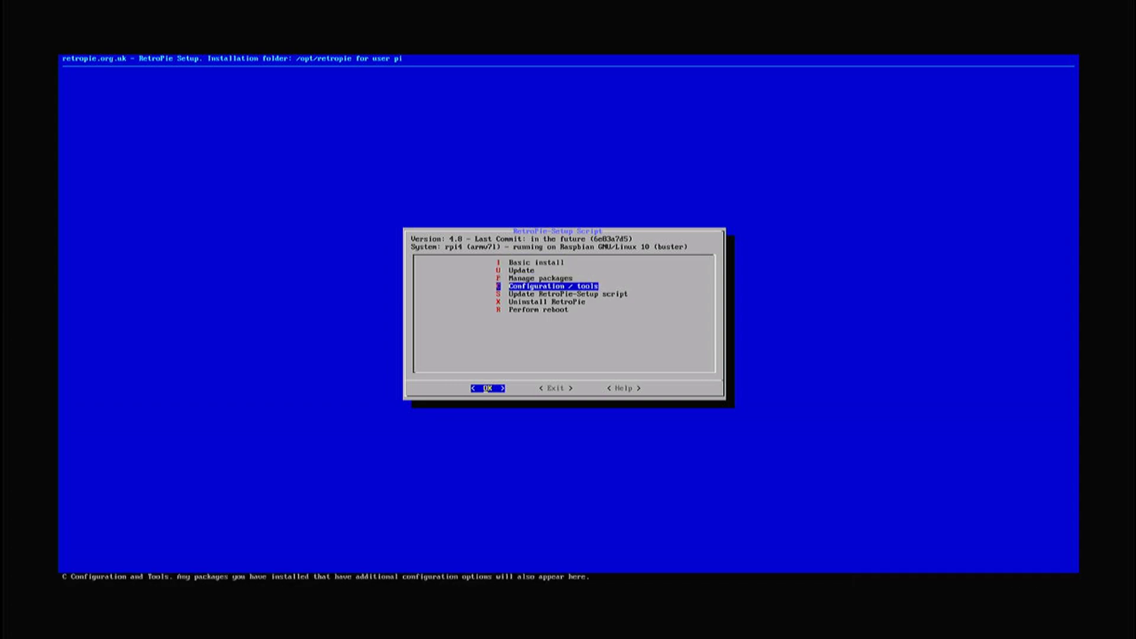
{"action": "key", "text": "Return"}
{"action": "key", "text": "Down"}
{"action": "key", "text": "Down"}
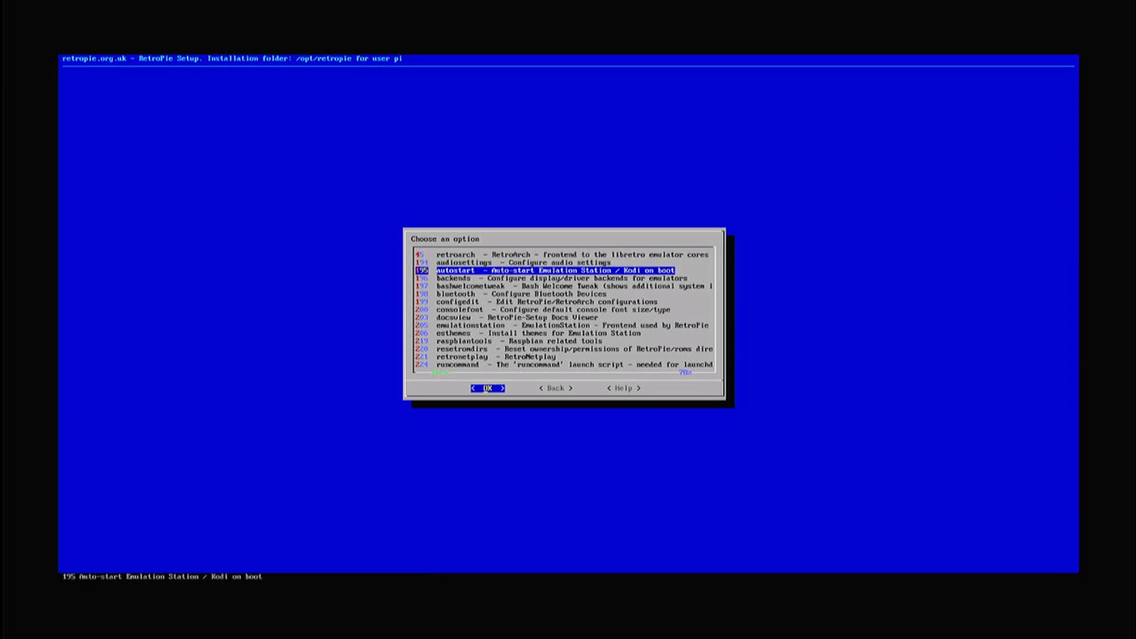
{"action": "key", "text": "Return"}
{"action": "key", "text": "Return"}
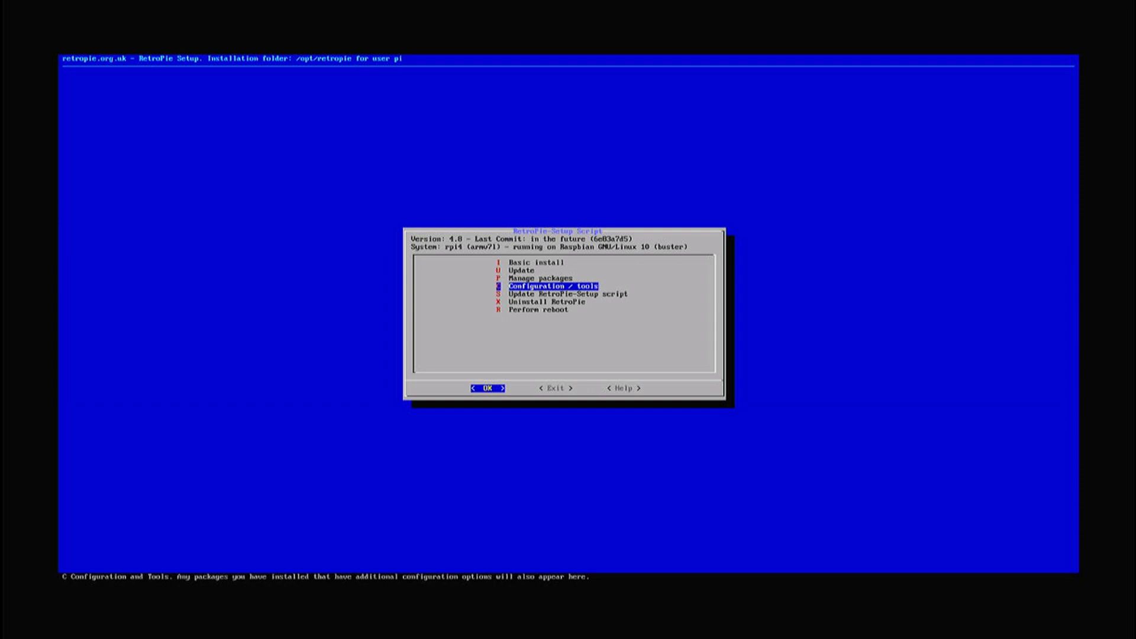
Reboot the system from the RetroPie-Setup script and agree to the reboot.
{"action": "key", "text": "Down"}
{"action": "key", "text": "Down"}
{"action": "key", "text": "Down"}
{"action": "key", "text": "Return"}
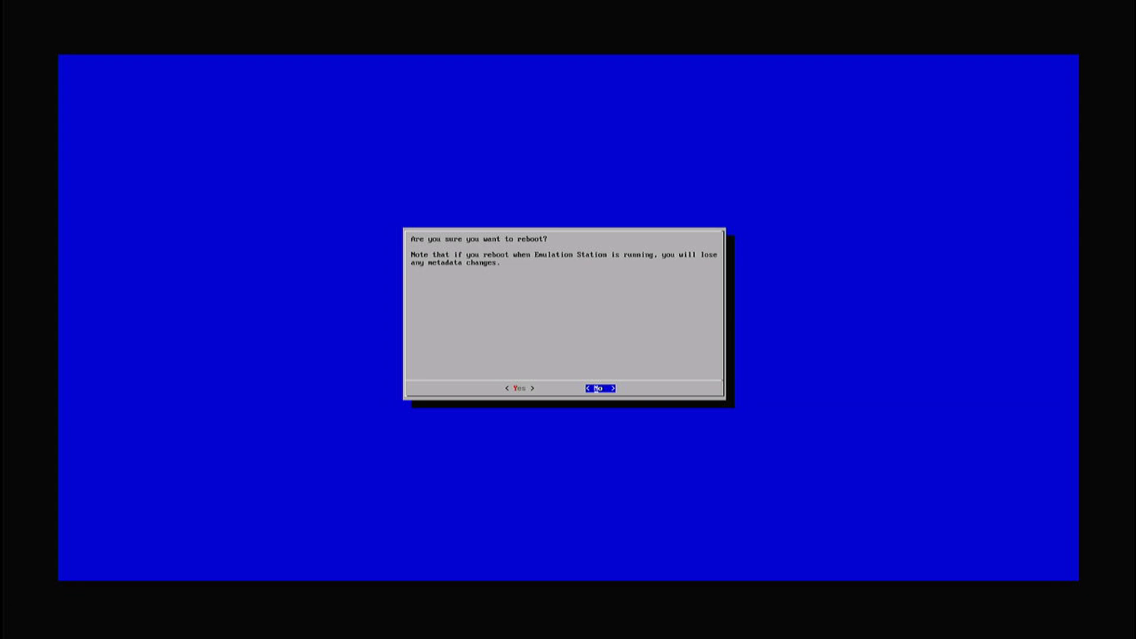
{"action": "key", "text": "Left"}
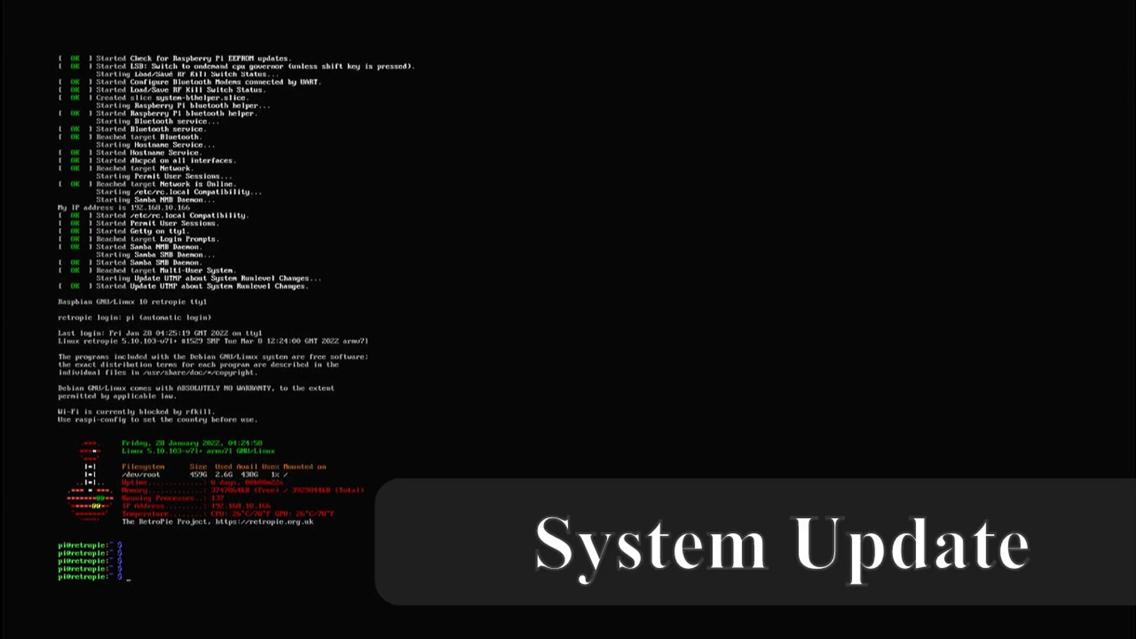
Refresh the package lists at the console with "sudo apt update".
{"action": "type", "text": "sudo apt"}
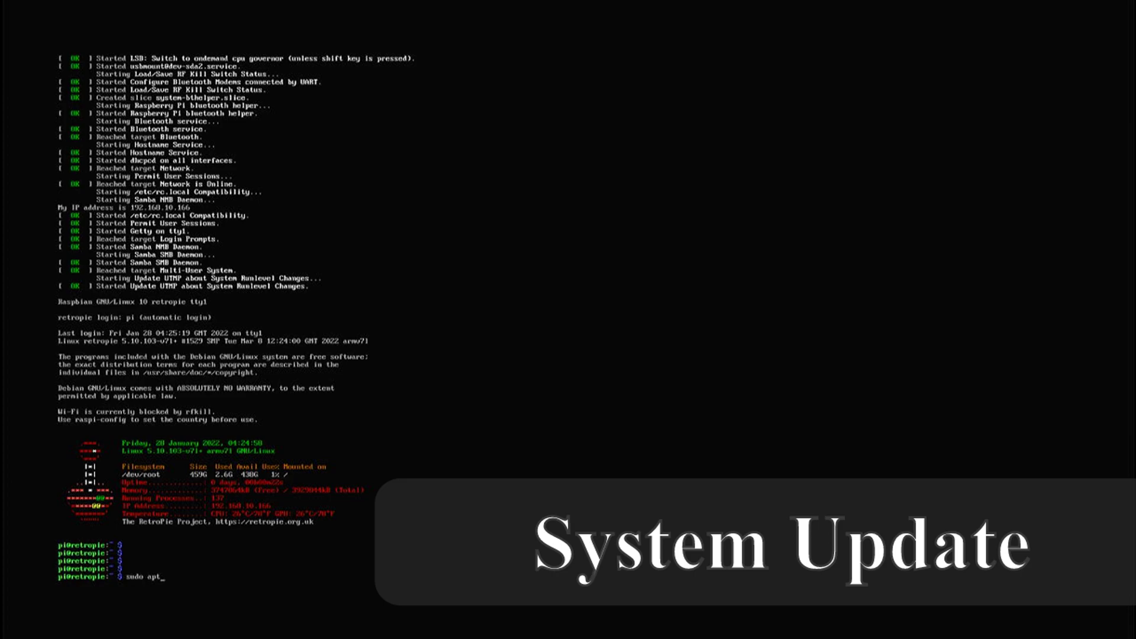
{"action": "type", "text": " update"}
{"action": "key", "text": "Return"}
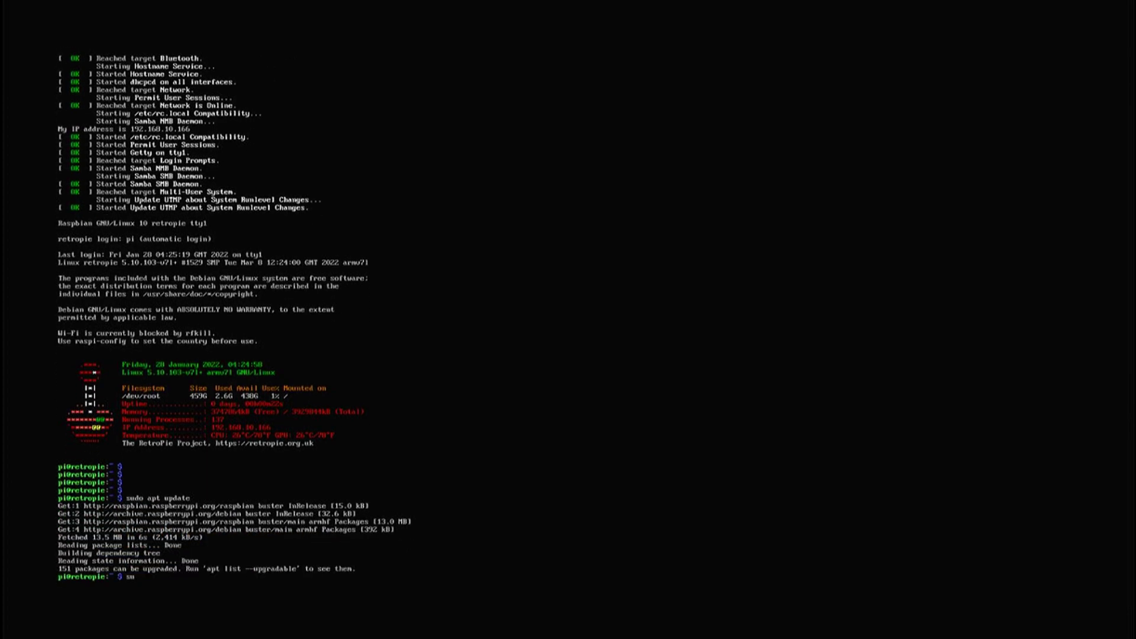
Upgrade all installed packages with "sudo apt full-upgrade" and answer y to continue.
{"action": "type", "text": "sudo apt full-upgrade"}
{"action": "key", "text": "Return"}
{"action": "type", "text": "y"}
{"action": "key", "text": "Return"}
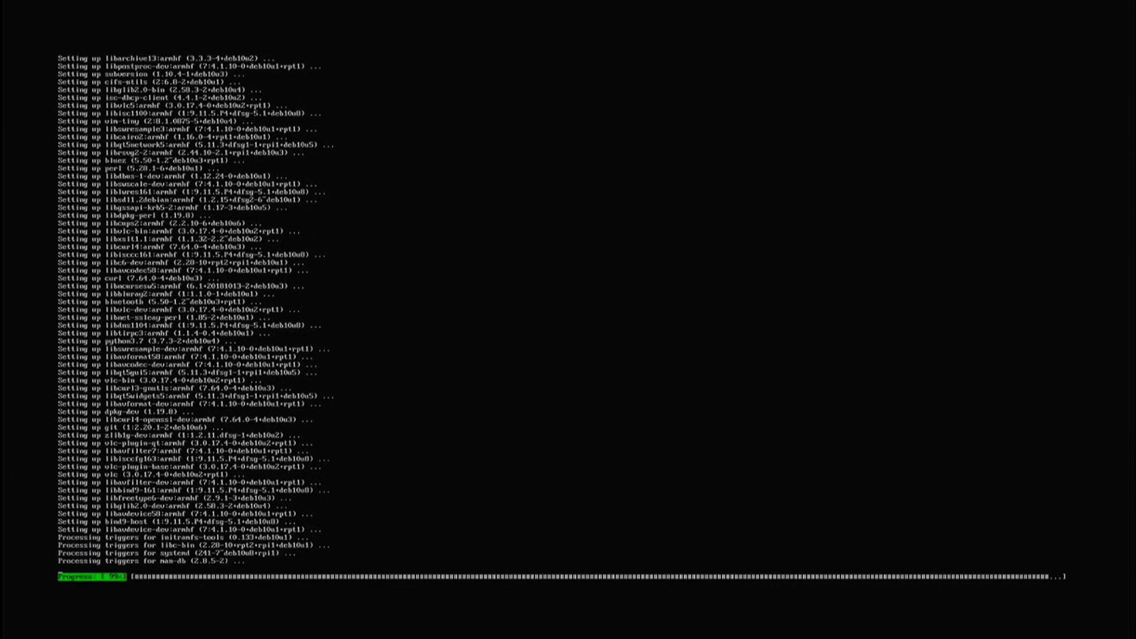
Clear the package cache with "sudo apt clean" and restart the system with "sudo reboot".
{"action": "type", "text": "sudo ap"}
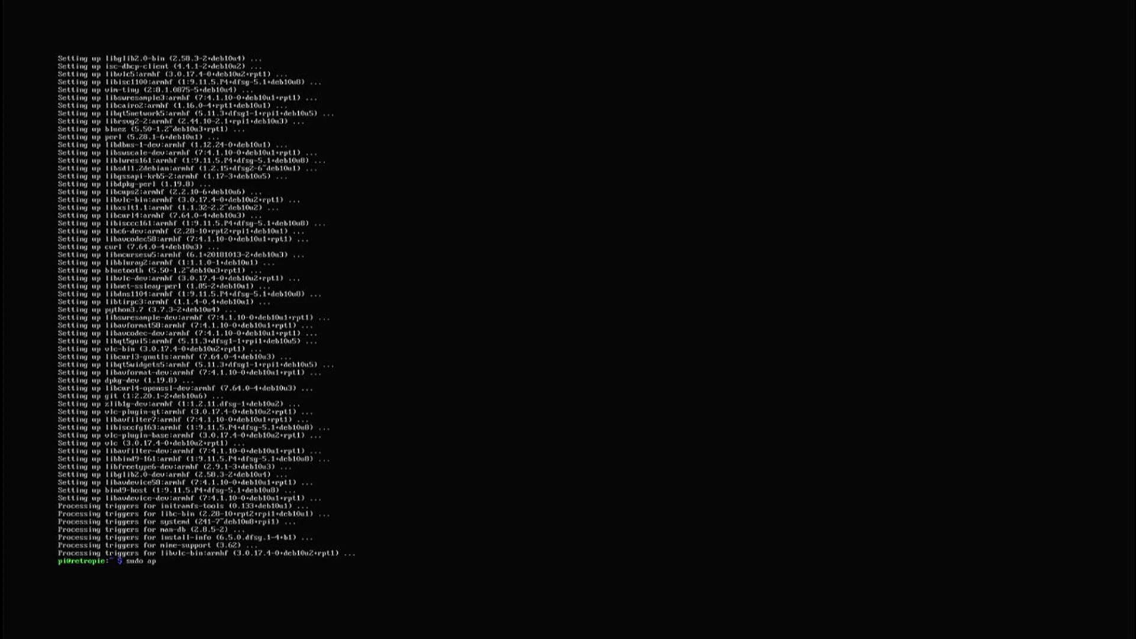
{"action": "type", "text": "t clean"}
{"action": "key", "text": "Return"}
{"action": "type", "text": "sudo reboot"}
{"action": "key", "text": "Return"}
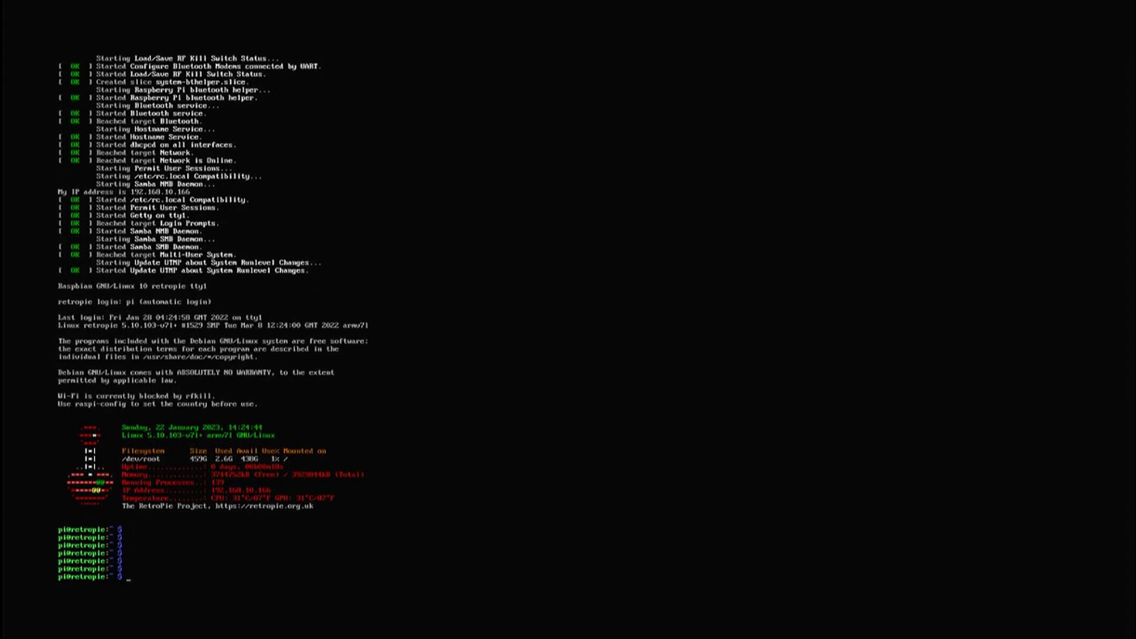
Install the Python 3 development package with "sudo apt-get install -y python3-dev".
{"action": "type", "text": "sudo apt"}
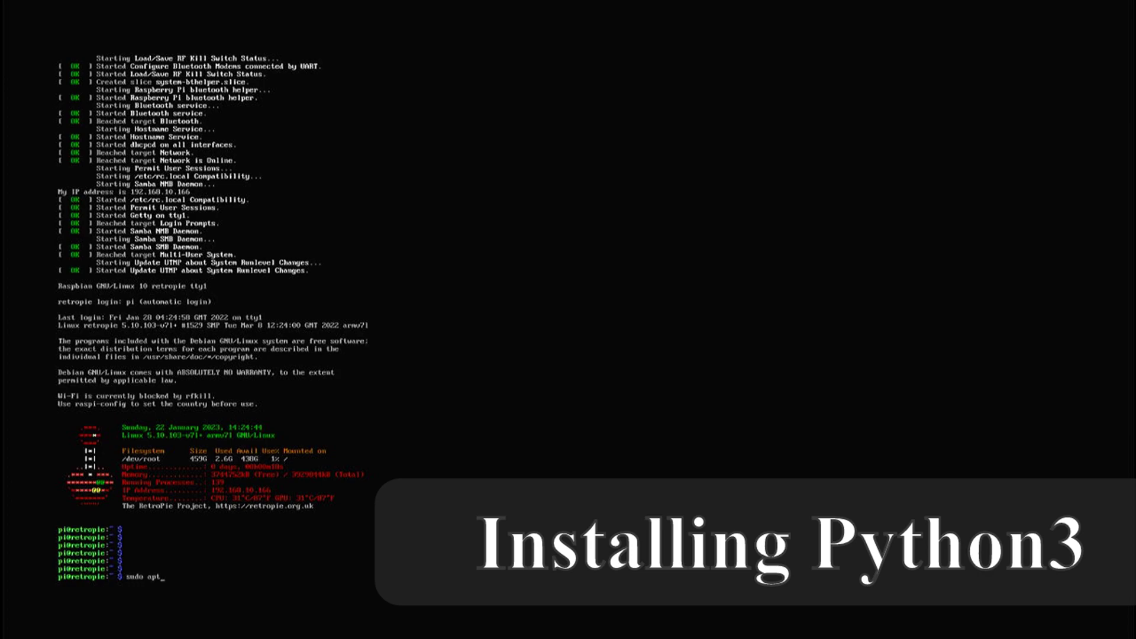
{"action": "type", "text": "-get install -y python3-dev"}
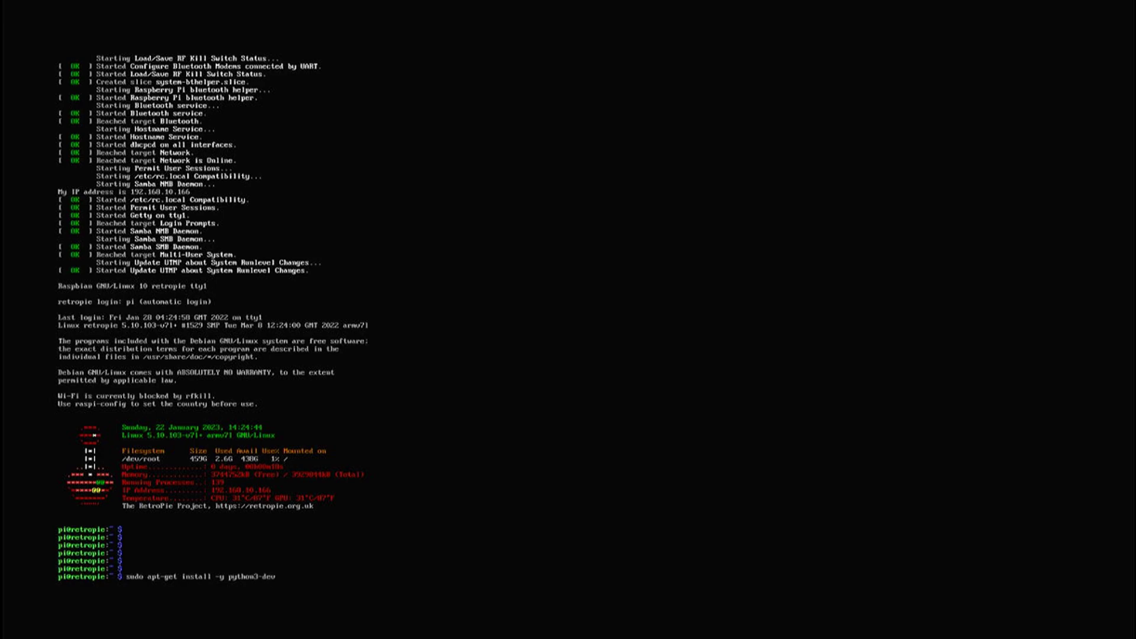
{"action": "key", "text": "Return"}
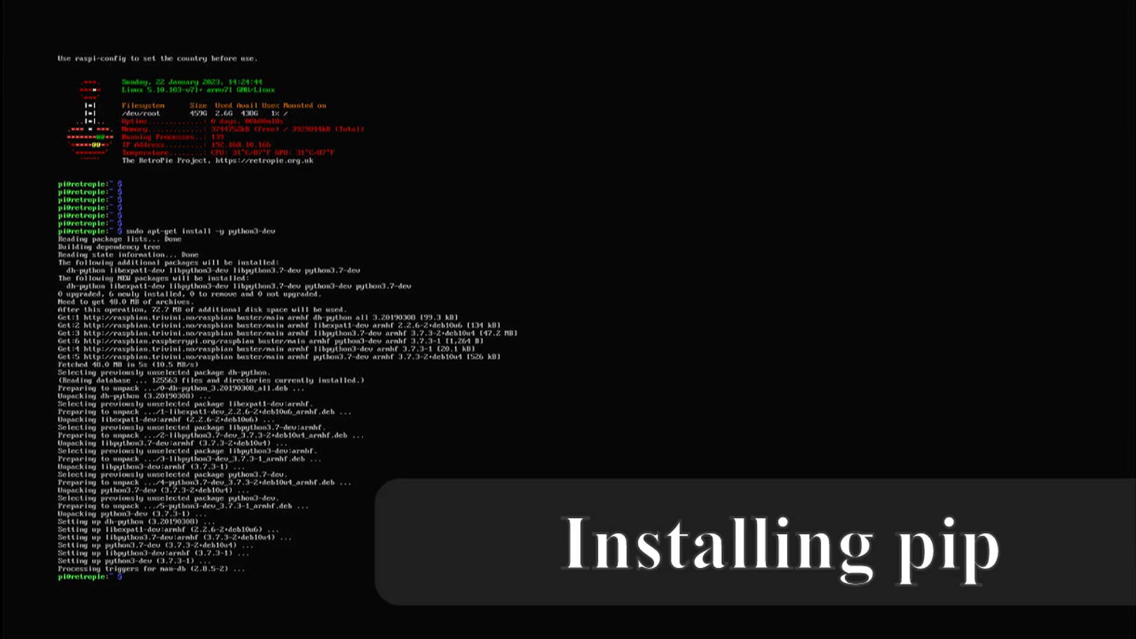
Install pip for Python 3 with "sudo apt -y install python3-pip".
{"action": "type", "text": "sudo apt"}
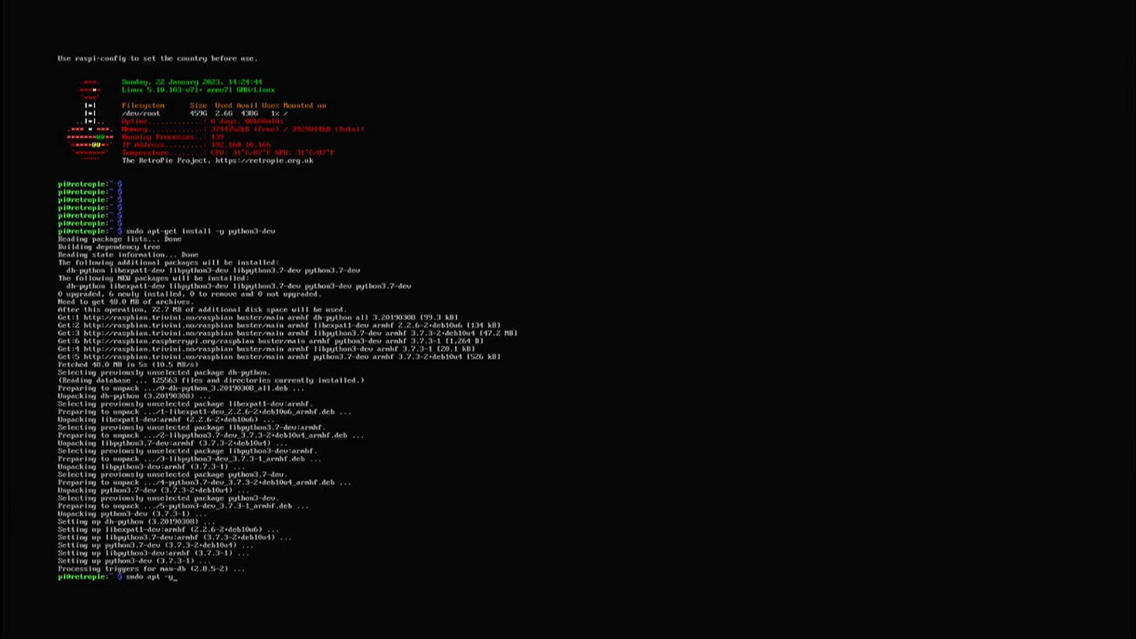
{"action": "type", "text": " -y install python3-pip"}
{"action": "key", "text": "Return"}
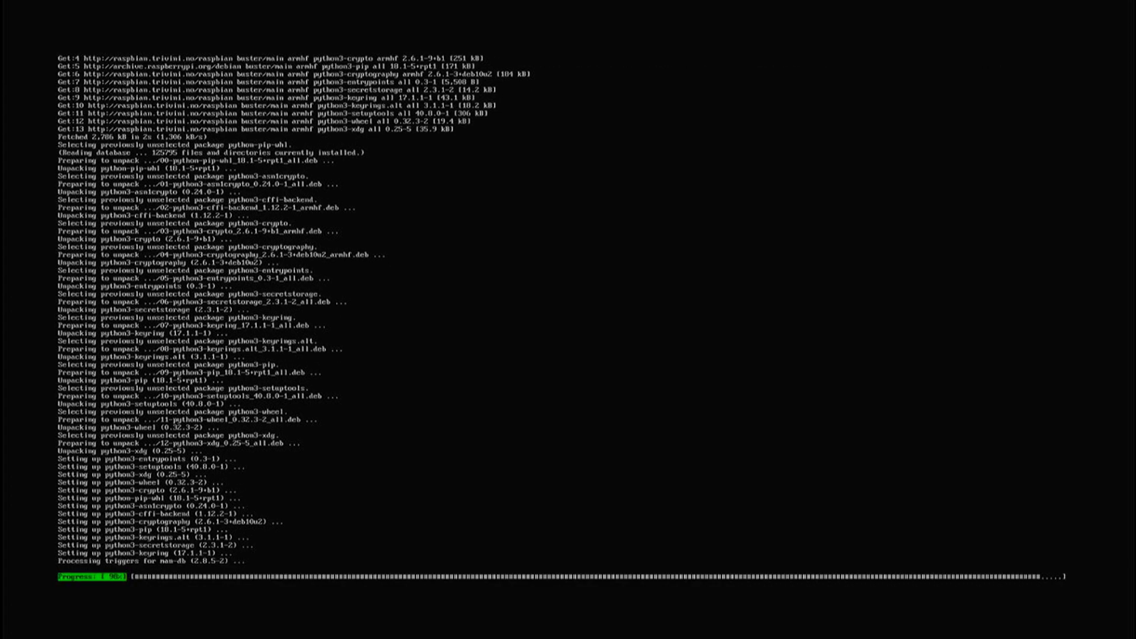
Install the RFID reader library with "sudo pip3 install mfrc522".
{"action": "type", "text": "sudo pop"}
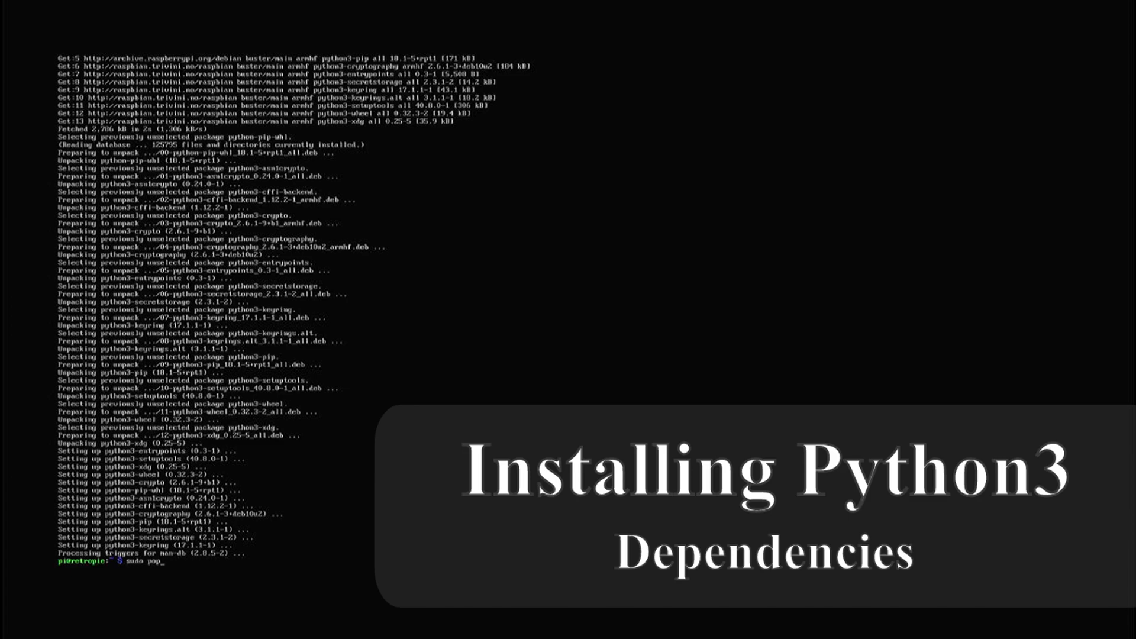
{"action": "key", "text": "BackSpace"}
{"action": "key", "text": "BackSpace"}
{"action": "type", "text": "ip3 install"}
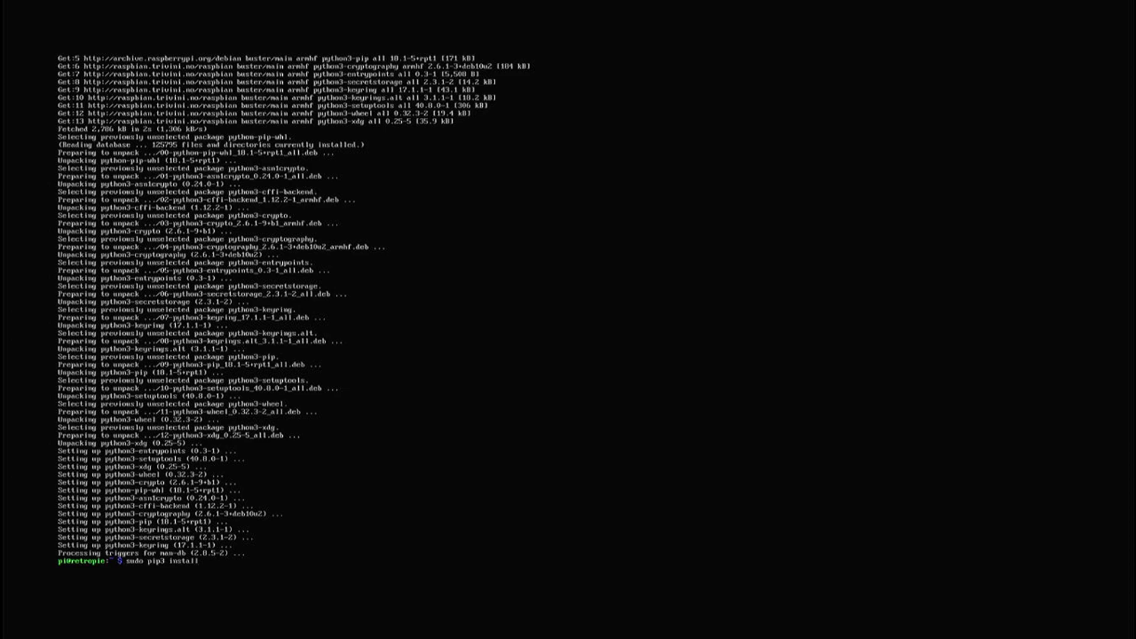
{"action": "type", "text": " nfrc522"}
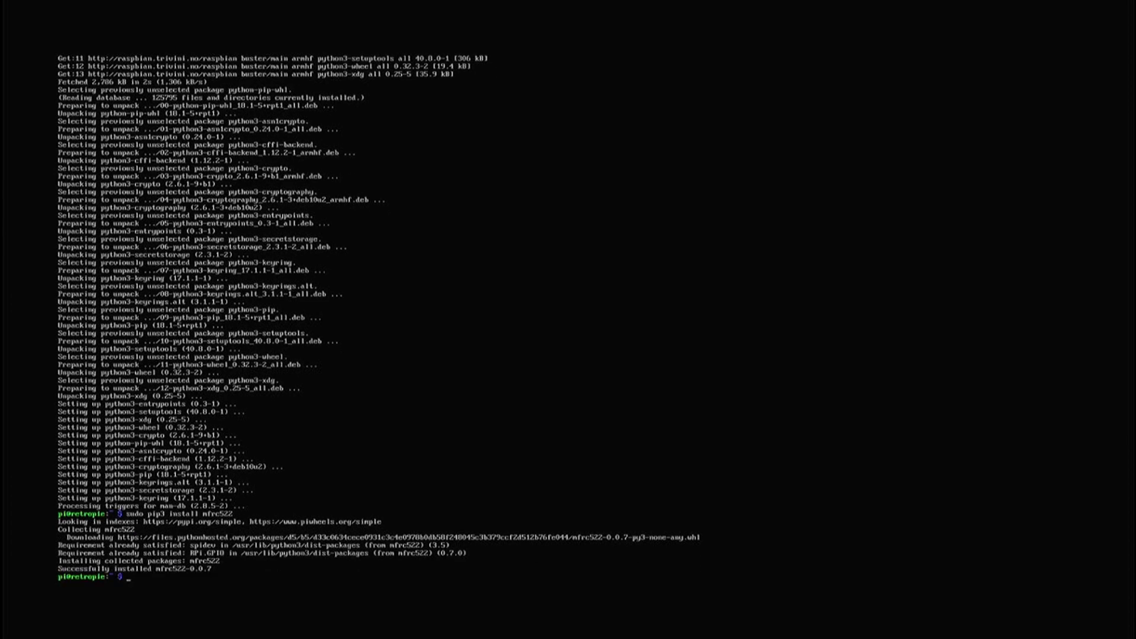
Install the Python packages termcolor and psutil, each with "sudo pip3 install".
{"action": "type", "text": "udo pip3 install termcolor"}
{"action": "key", "text": "Return"}
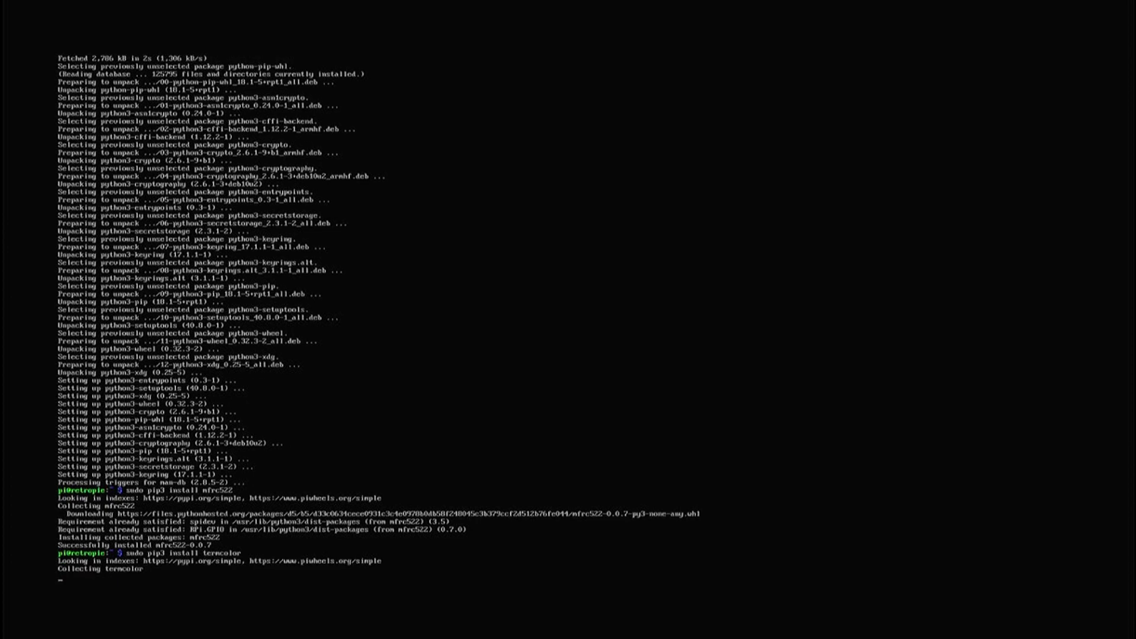
{"action": "type", "text": "s"}
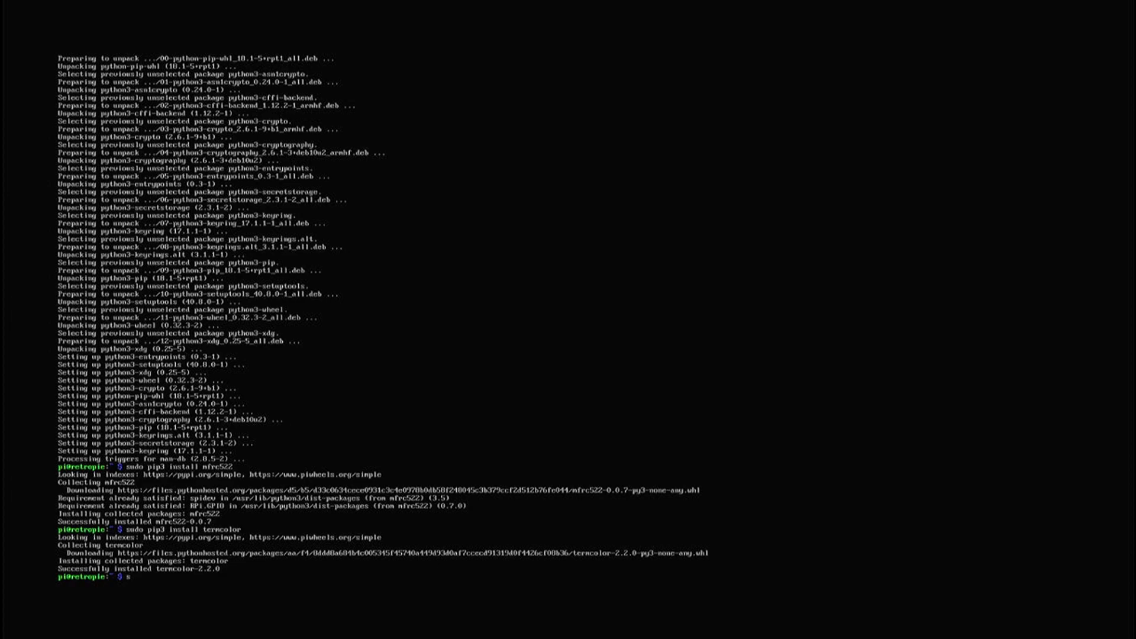
{"action": "type", "text": "udo pip3 install psutil"}
{"action": "key", "text": "Return"}
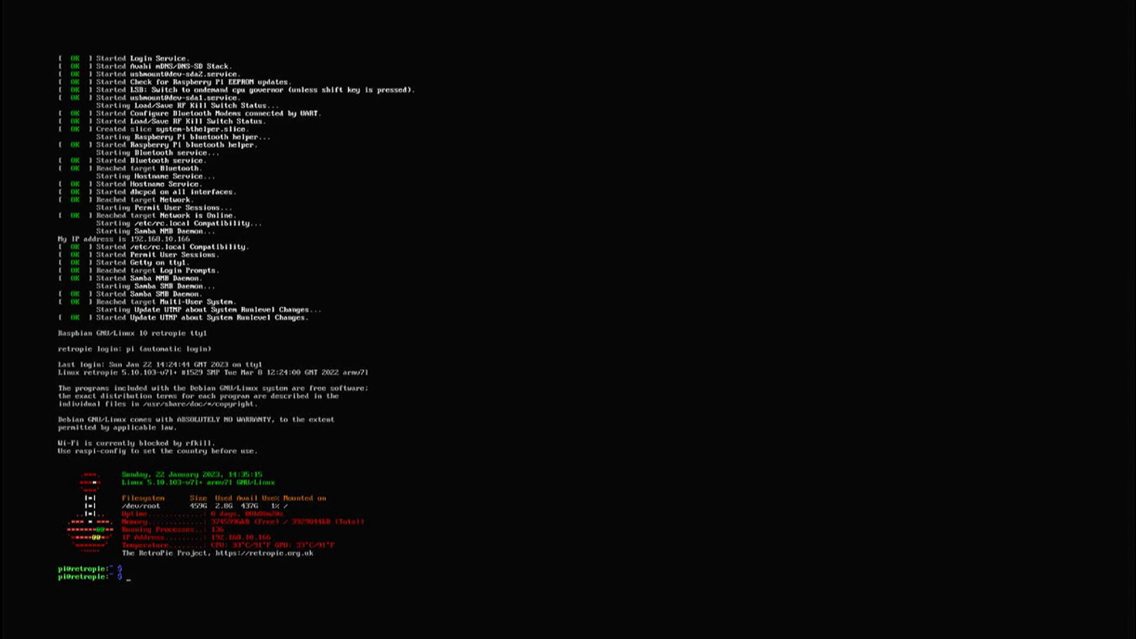
Print the current directory with pwd and create a GameCentral folder in it.
{"action": "type", "text": "pwd"}
{"action": "key", "text": "Return"}
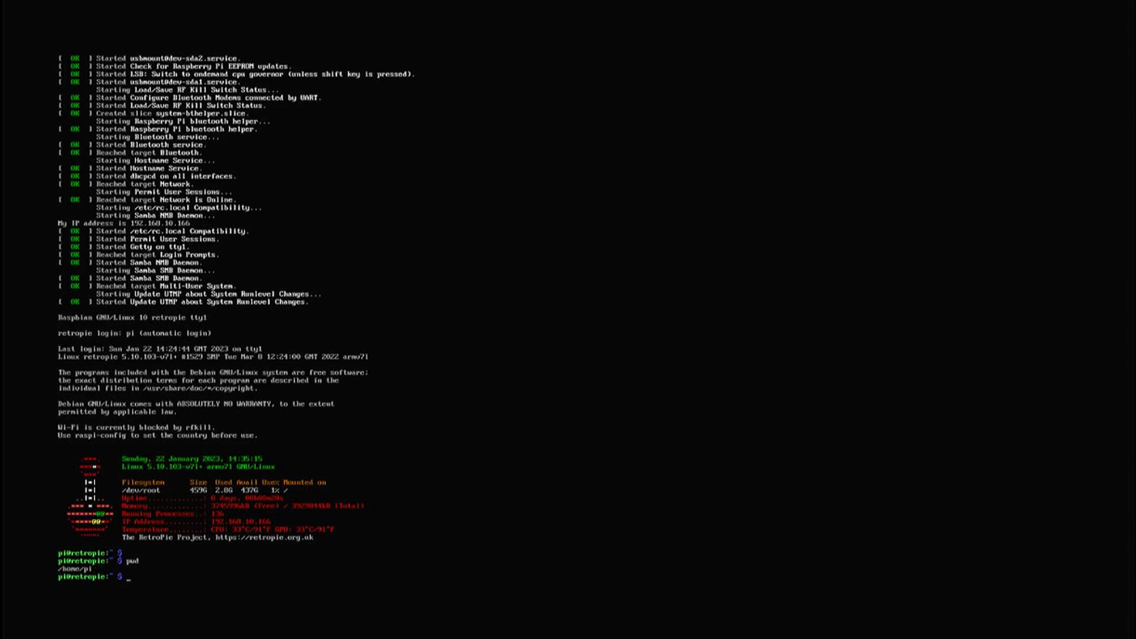
{"action": "type", "text": "mkdi"}
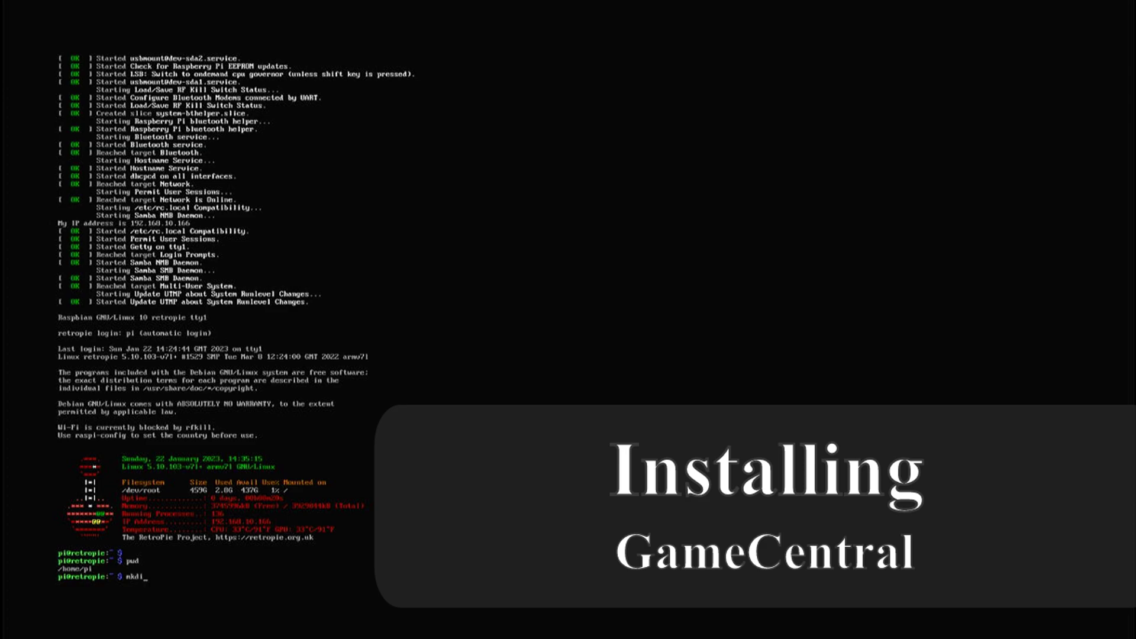
{"action": "type", "text": "r GameCentral"}
{"action": "key", "text": "Return"}
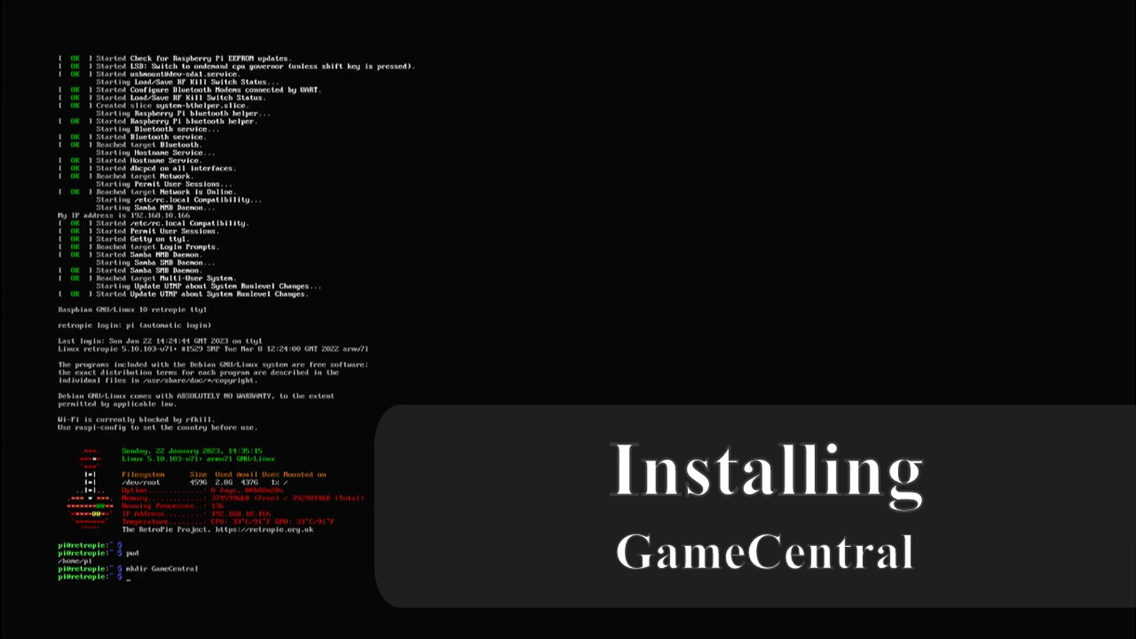
Change into the new GameCentral folder and list its contents with dir and ls.
{"action": "type", "text": "cd "}
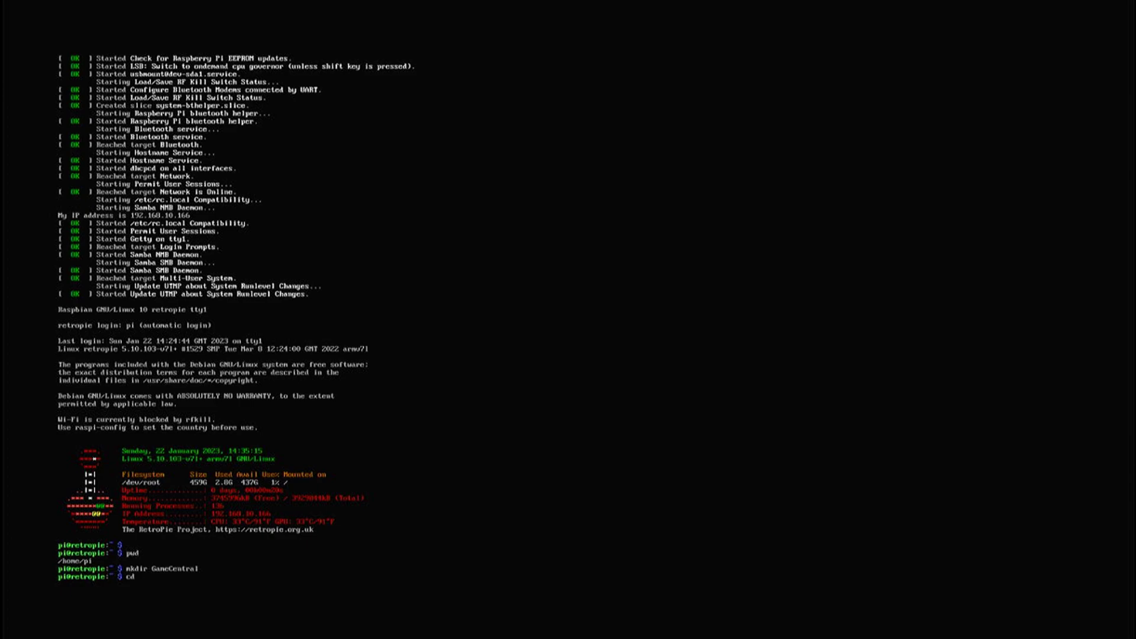
{"action": "type", "text": "Ga"}
{"action": "key", "text": "Tab"}
{"action": "key", "text": "Return"}
{"action": "type", "text": "dir"}
{"action": "key", "text": "Return"}
{"action": "type", "text": "ls"}
{"action": "key", "text": "Return"}
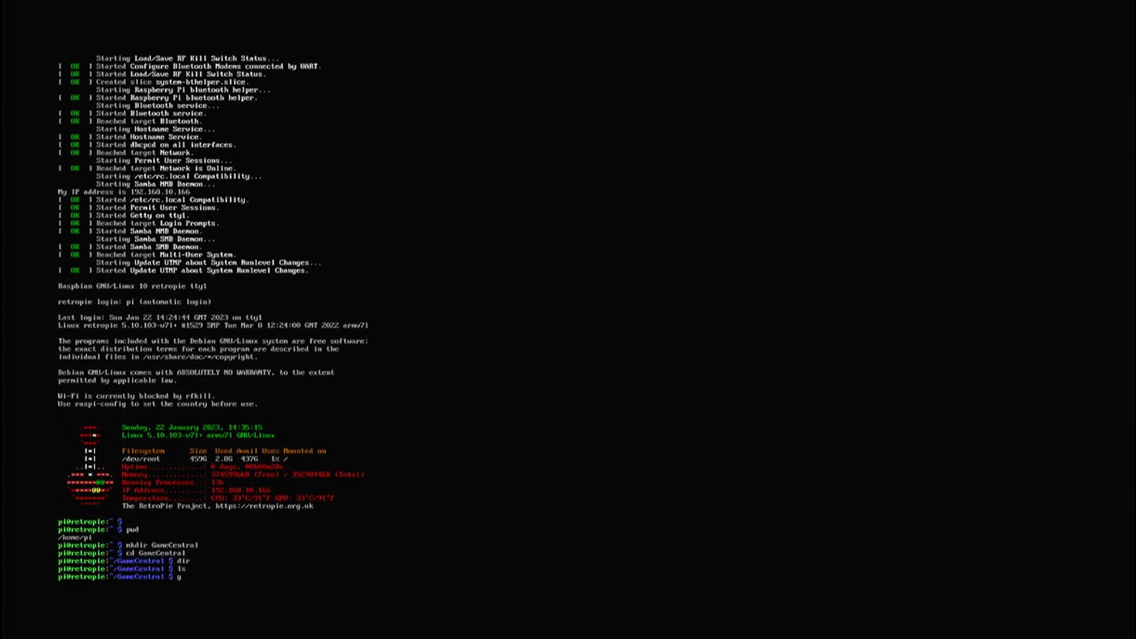
{"action": "type", "text": "git clone https://garageinnovation.visualstud"}
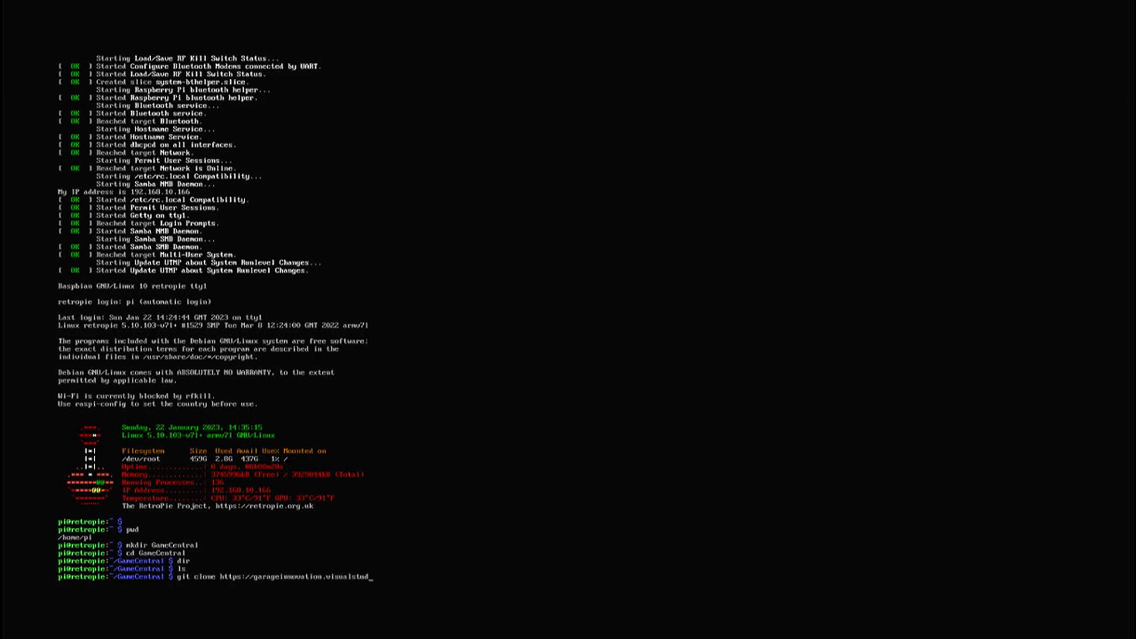
{"action": "type", "text": "io.com/BasementTinkering/_git/BasementTinkering/"}
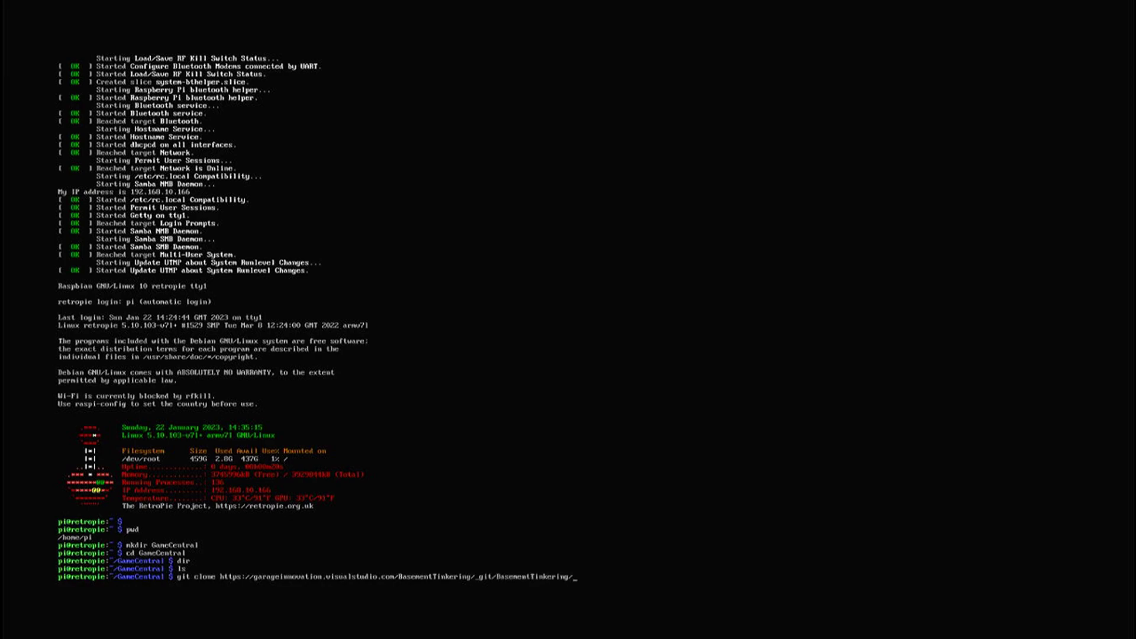
{"action": "key", "text": "Return"}
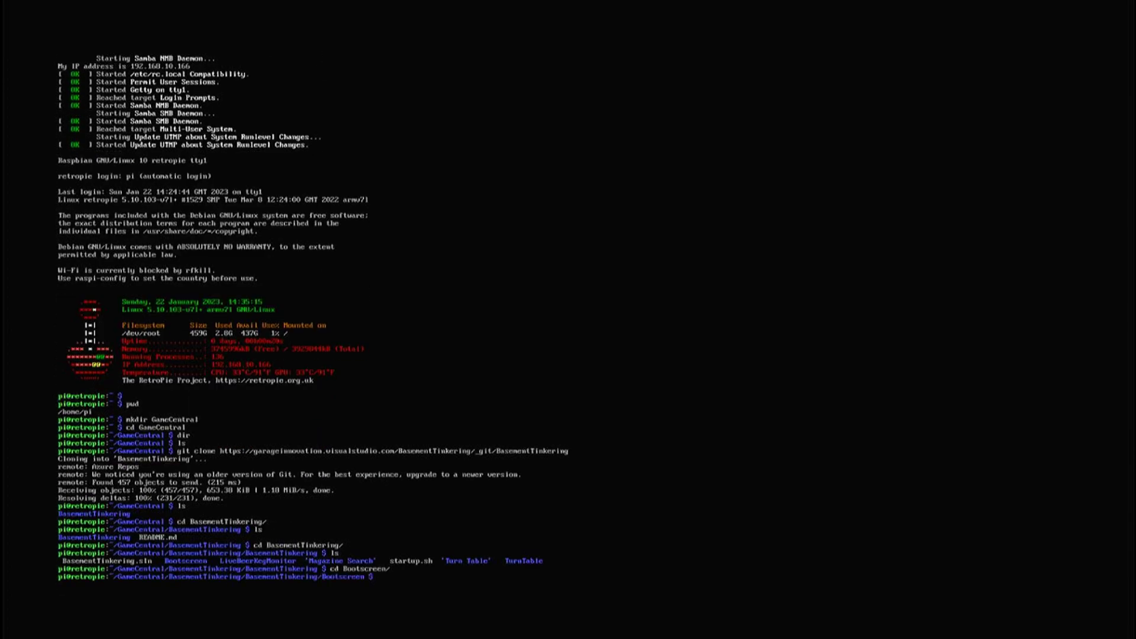
List the files in the repository's Bootscreen folder and copy them all to /home/pi/GameCentral/.
{"action": "type", "text": "dir"}
{"action": "key", "text": "Return"}
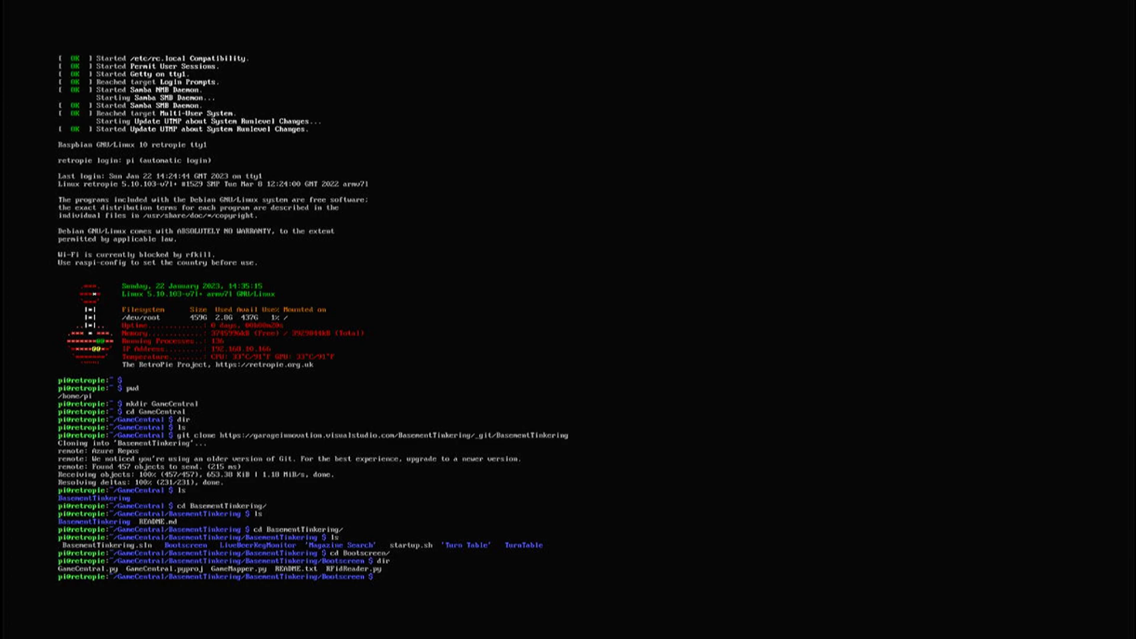
{"action": "type", "text": "cp"}
{"action": "type", "text": "* /home/pi/GameCentral/"}
{"action": "key", "text": "Return"}
Go back up to the home directory, change into GameCentral and list its files.
{"action": "type", "text": "cd .. cd .. cd .. cd .. "}
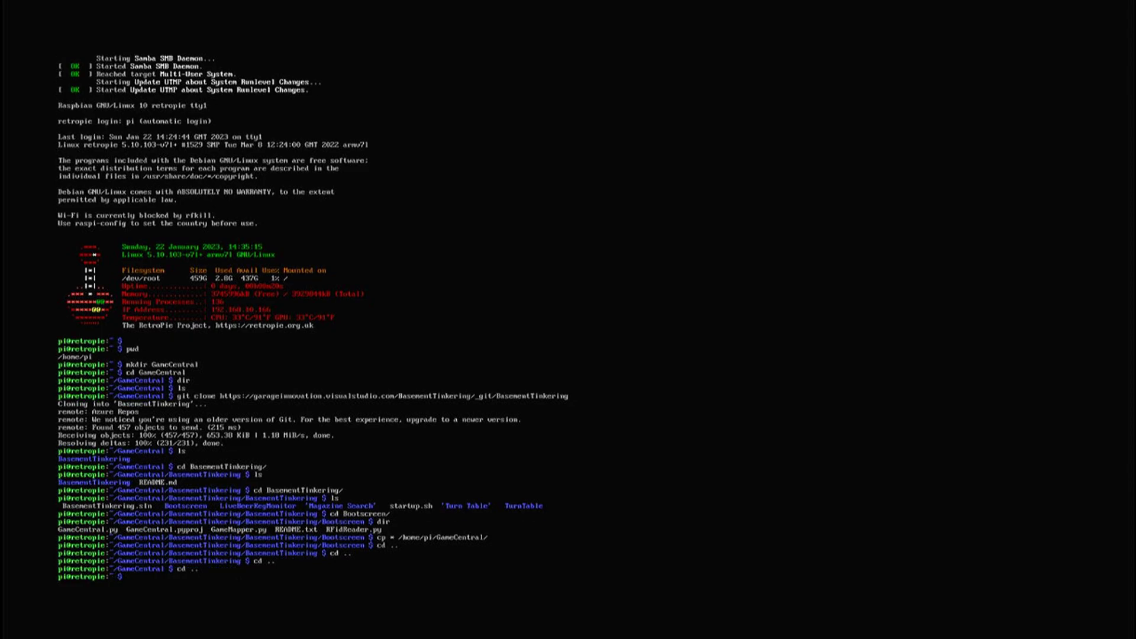
{"action": "type", "text": "ls"}
{"action": "key", "text": "Return"}
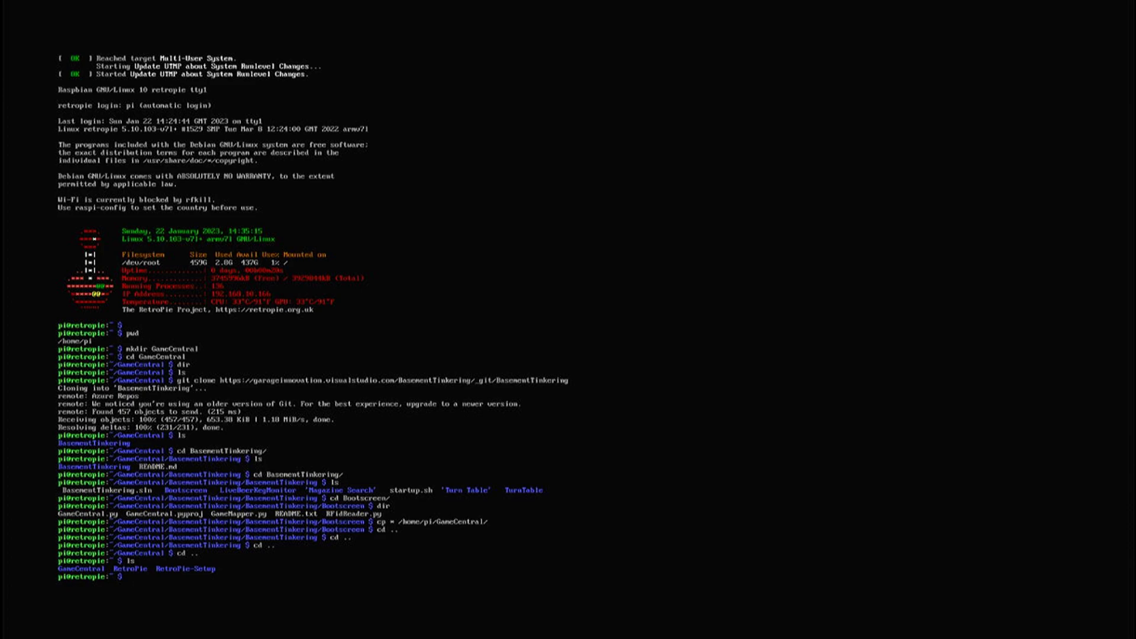
{"action": "type", "text": "cd G"}
{"action": "key", "text": "Tab"}
{"action": "key", "text": "Return"}
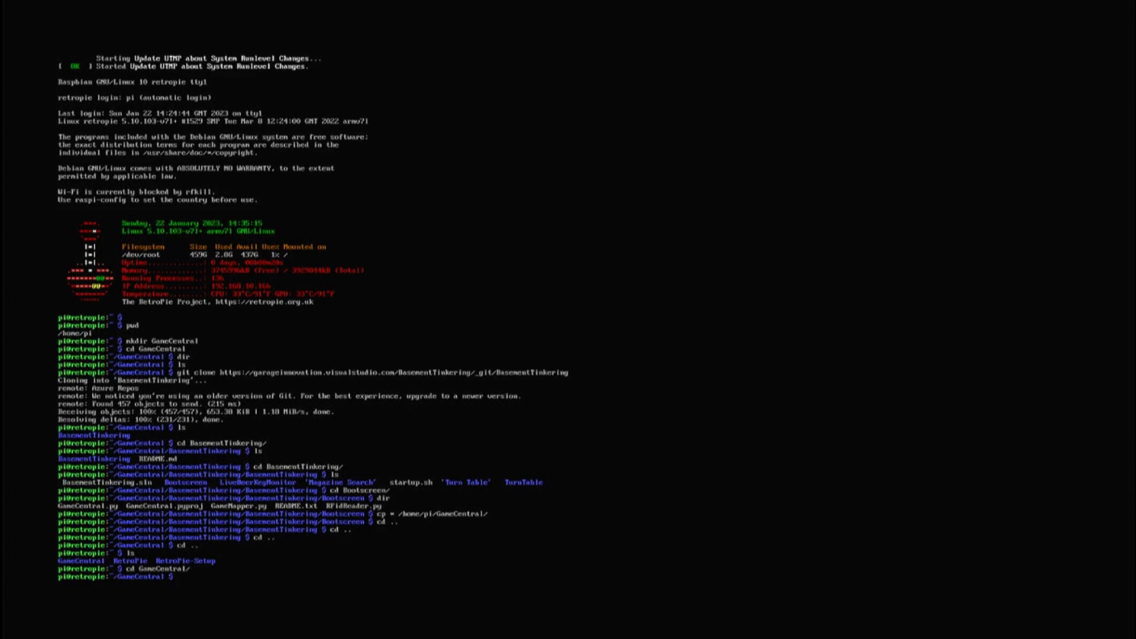
{"action": "type", "text": "dir"}
{"action": "key", "text": "Return"}
Delete the cloned repository with "rm -rf BasementTinkering" and list the remaining files.
{"action": "type", "text": "rm"}
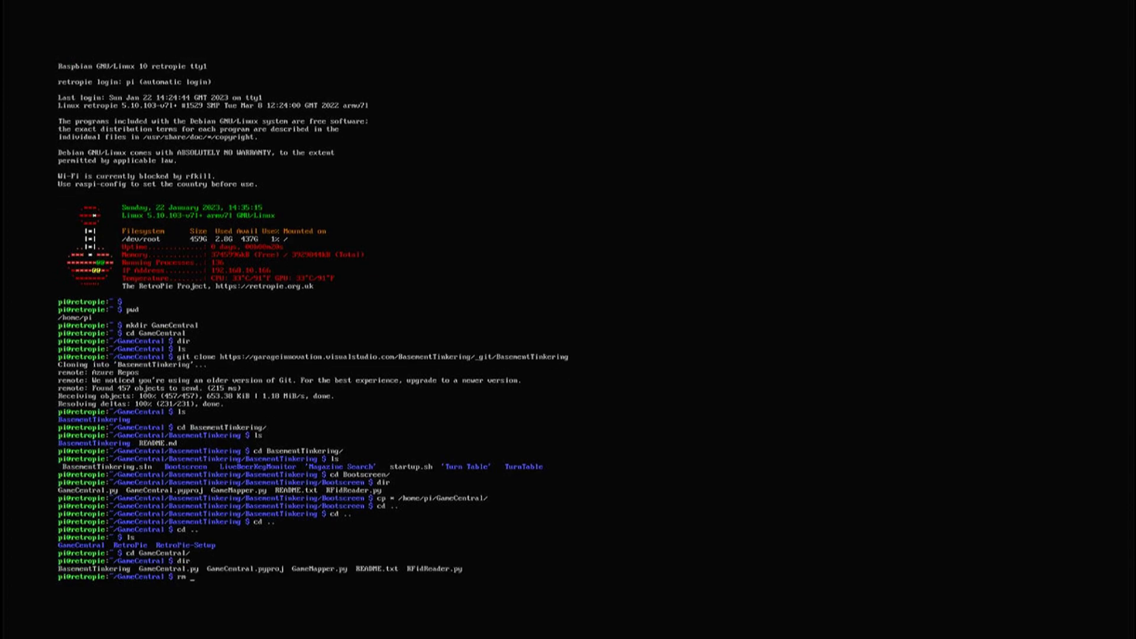
{"action": "type", "text": " -rf Ba"}
{"action": "key", "text": "Tab"}
{"action": "key", "text": "Return"}
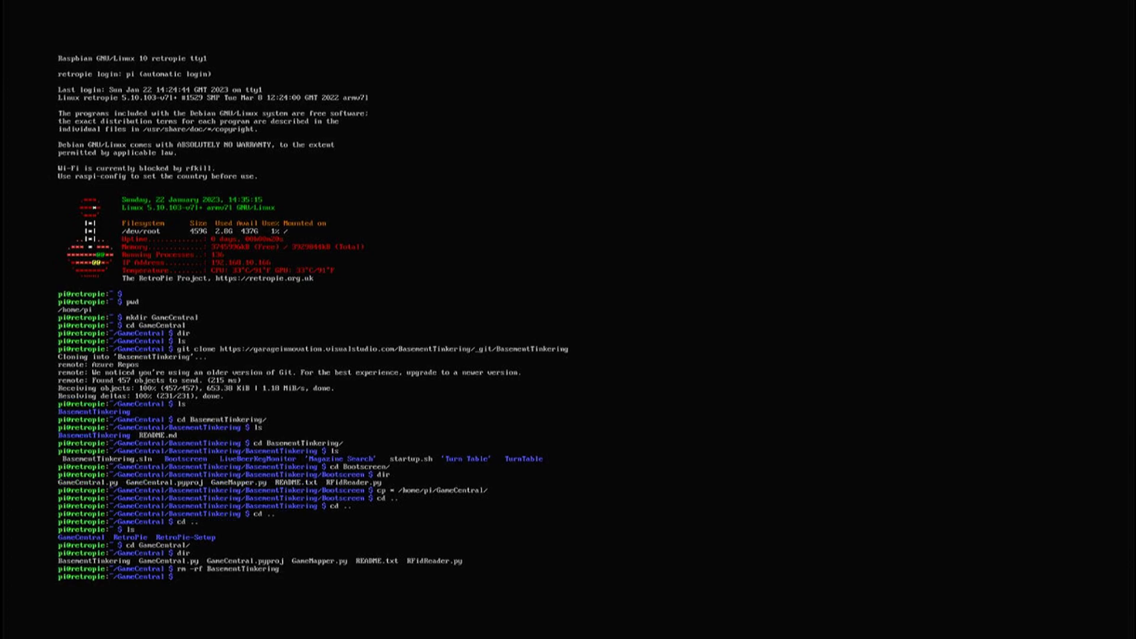
{"action": "type", "text": "ls"}
{"action": "key", "text": "Return"}
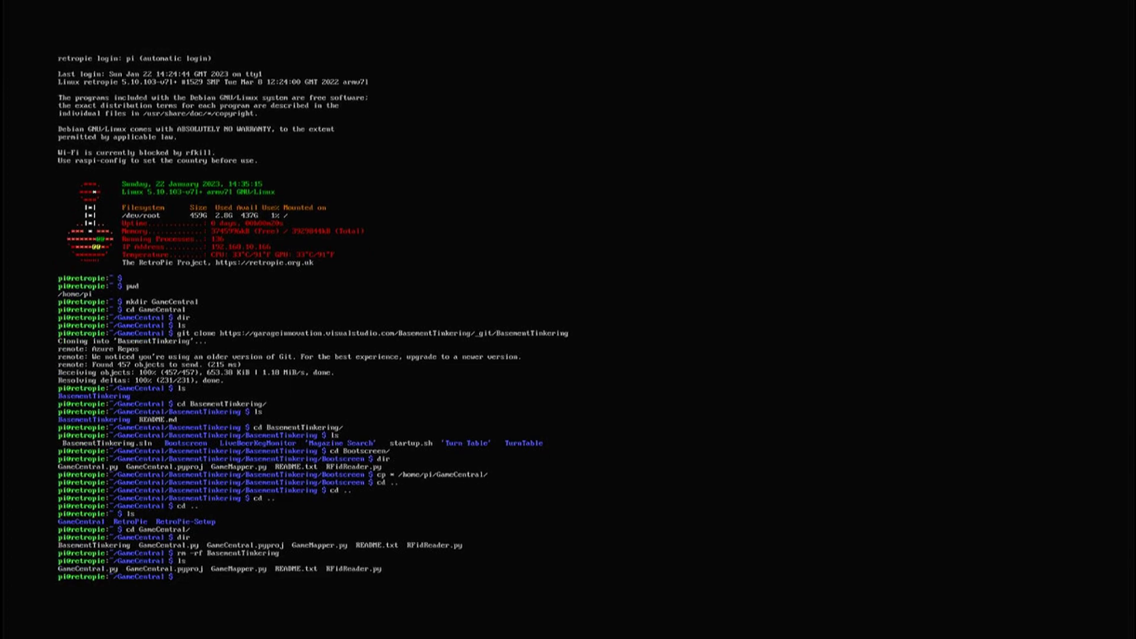
Check the loaded kernel modules for SPI with "lsmod | grep spi".
{"action": "type", "text": "m"}
{"action": "type", "text": "od "}
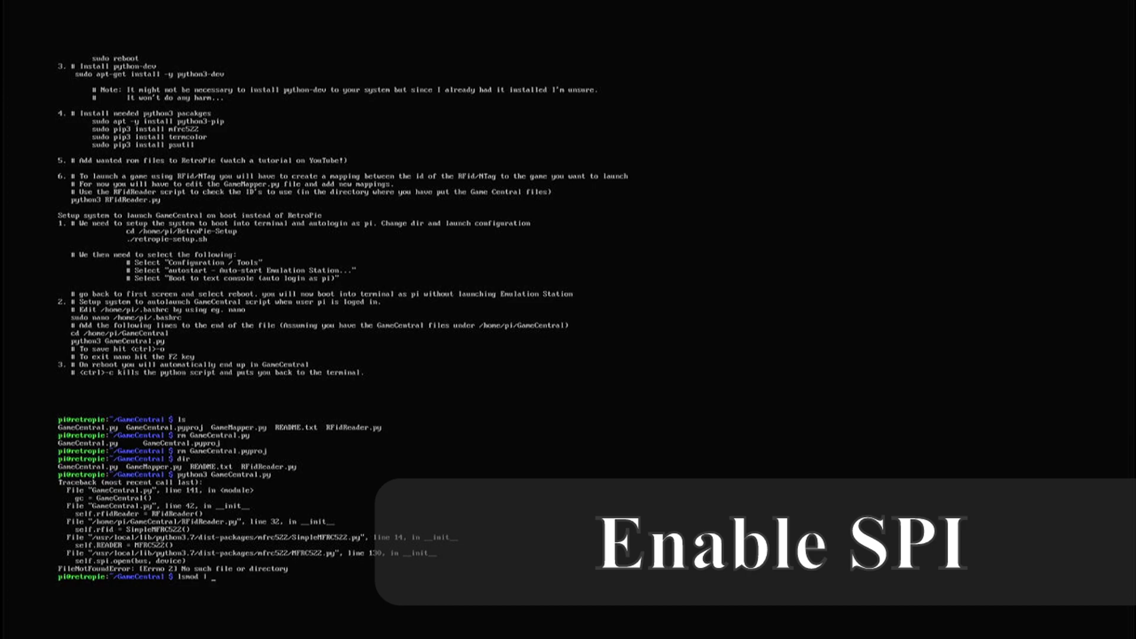
{"action": "type", "text": "| grep spi"}
{"action": "key", "text": "Return"}
Launch the Raspberry Pi configuration tool with "sudo raspi-config".
{"action": "type", "text": "su"}
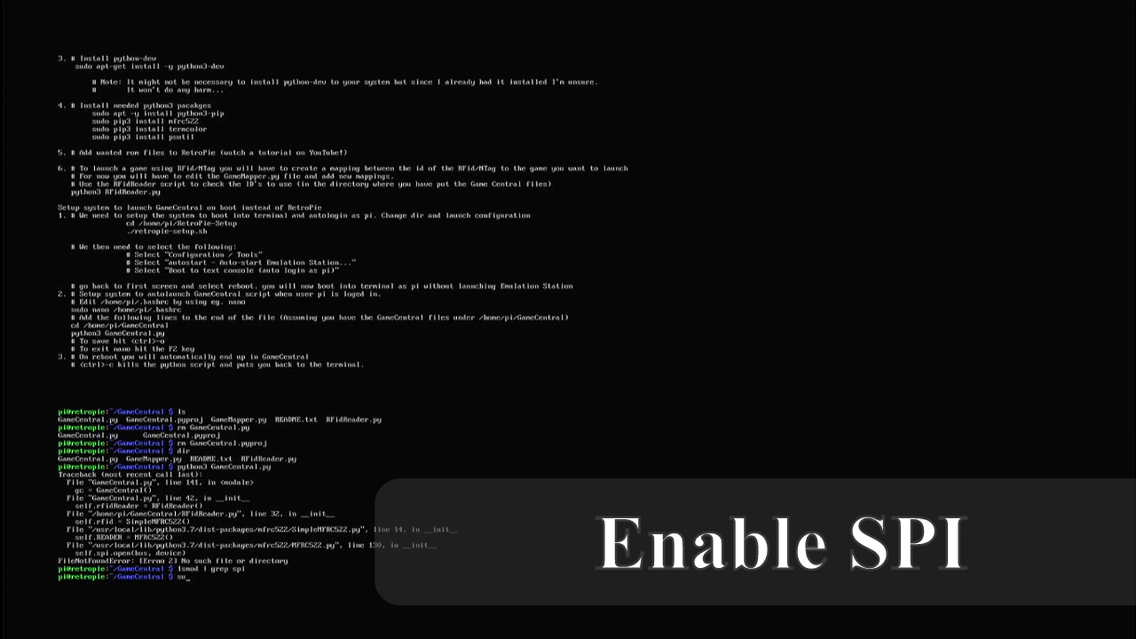
{"action": "type", "text": "do ra"}
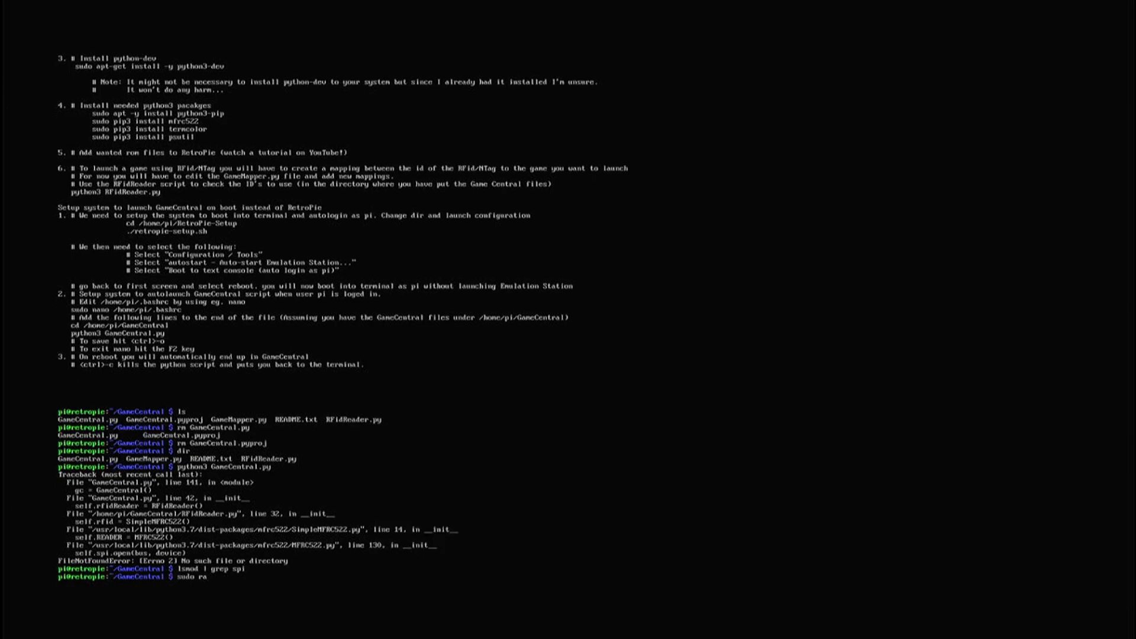
{"action": "type", "text": "spi-confi"}
{"action": "key", "text": "Return"}
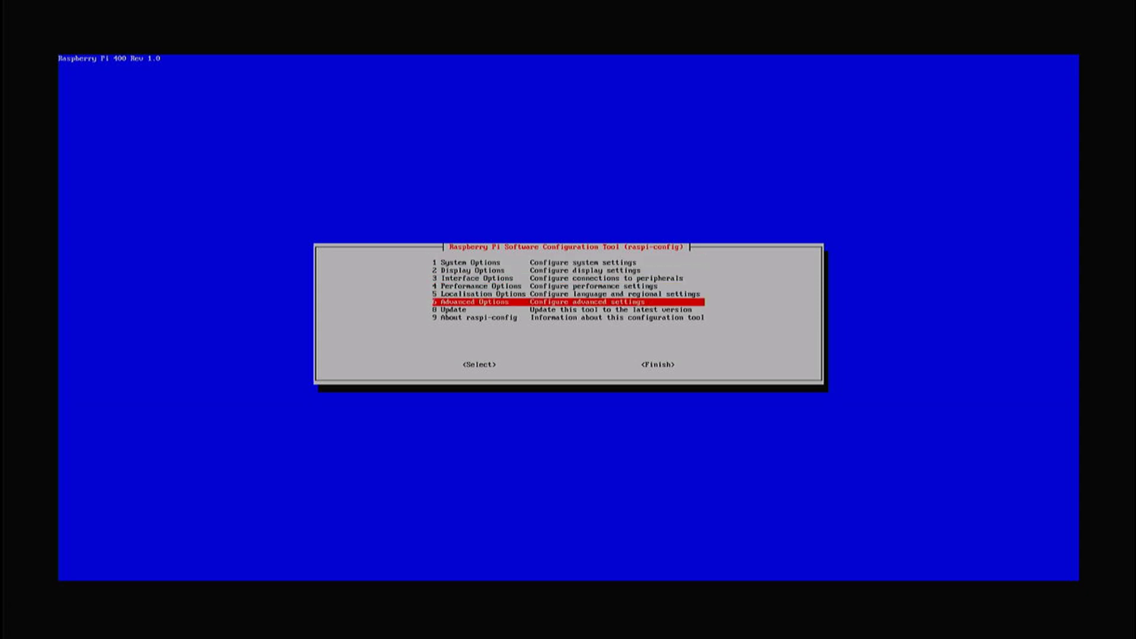
Finish the configuration and exit raspi-config.
{"action": "key", "text": "Tab"}
{"action": "key", "text": "Tab"}
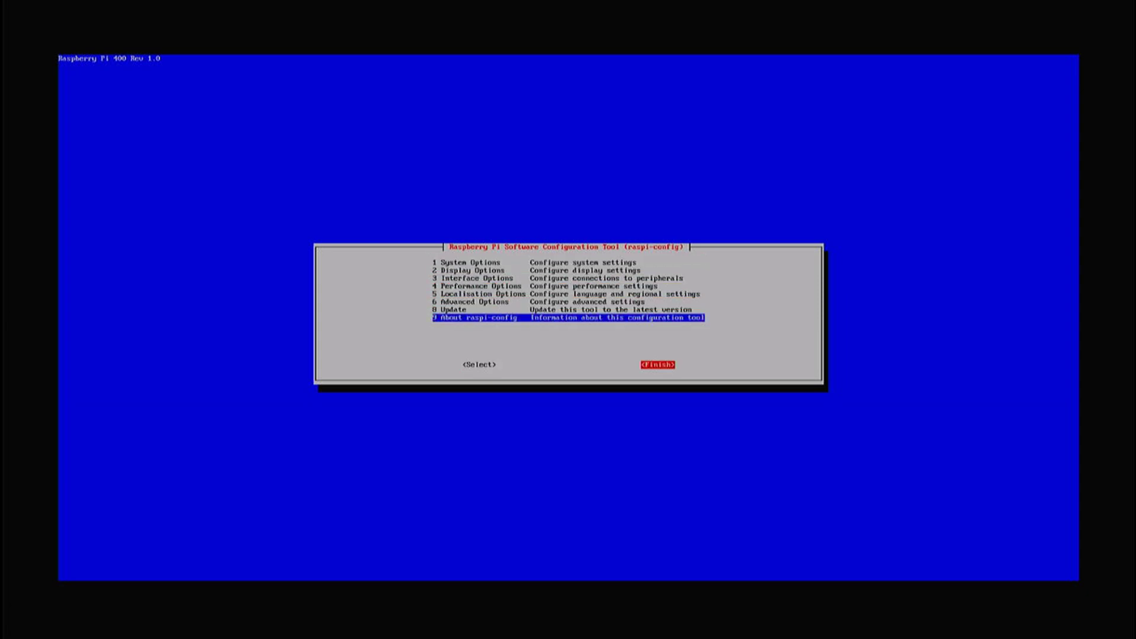
{"action": "key", "text": "Return"}
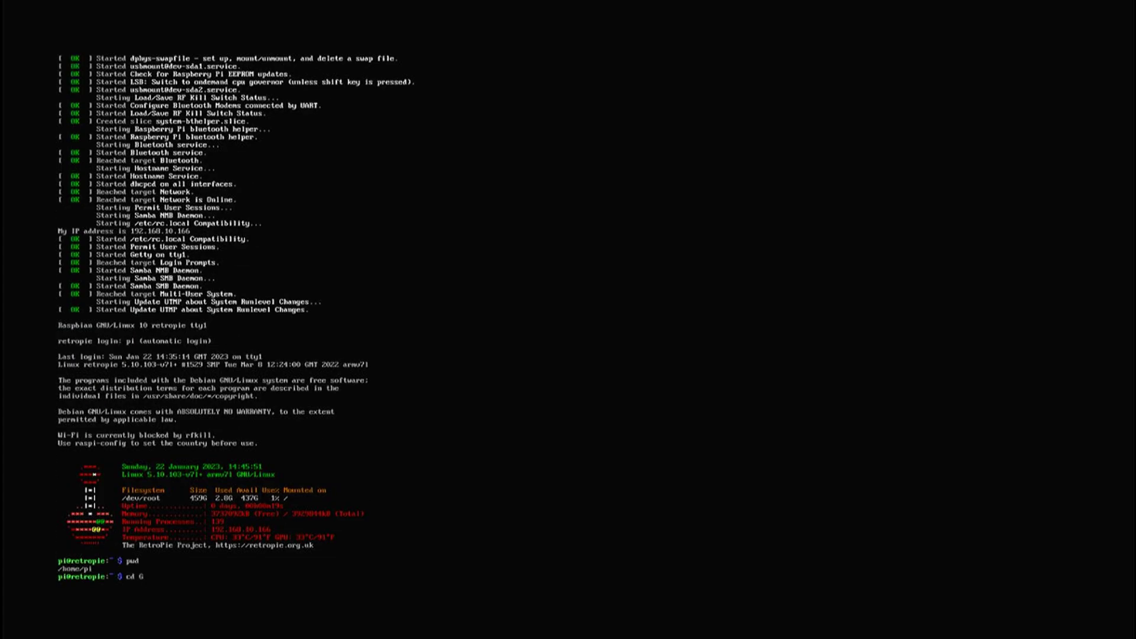
Change from the home directory into GameCentral and list its files with dir.
{"action": "key", "text": "Tab"}
{"action": "key", "text": "Return"}
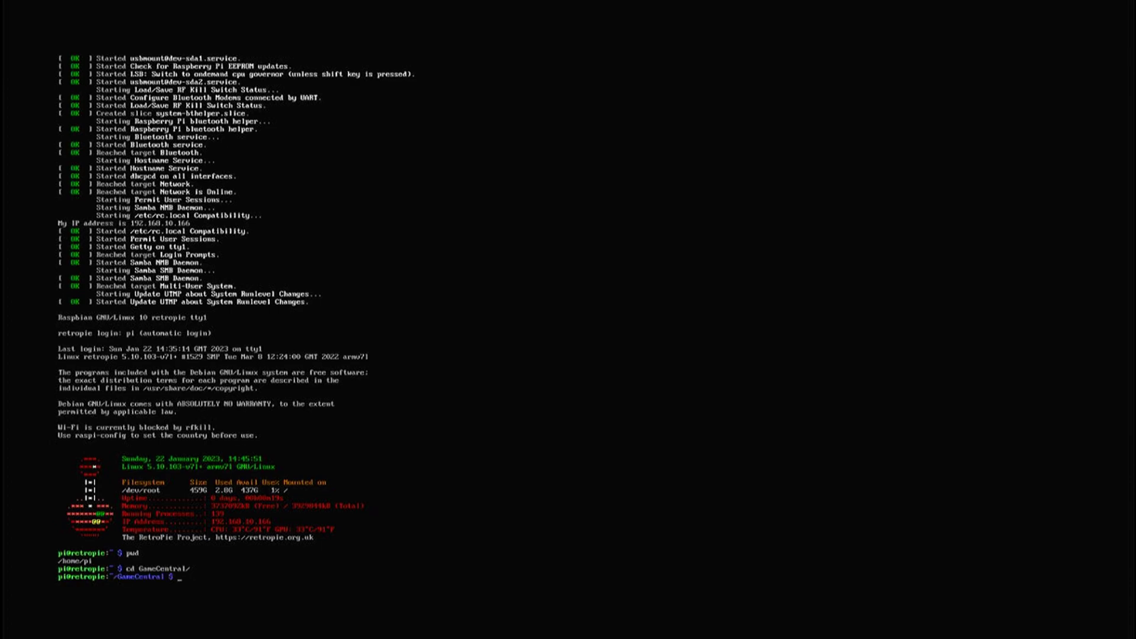
{"action": "key", "text": "Return"}
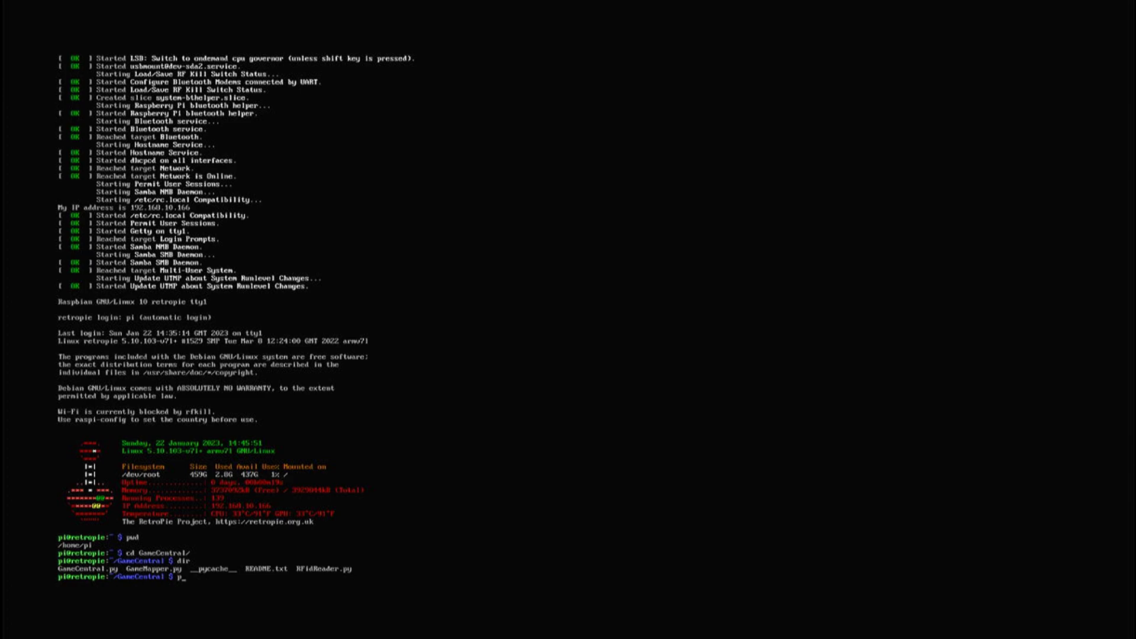
Run GameCentral.py with python3 from the GameCentral directory.
{"action": "type", "text": "python"}
{"action": "type", "text": "Game"}
{"action": "key", "text": "Tab"}
{"action": "key", "text": "Tab"}
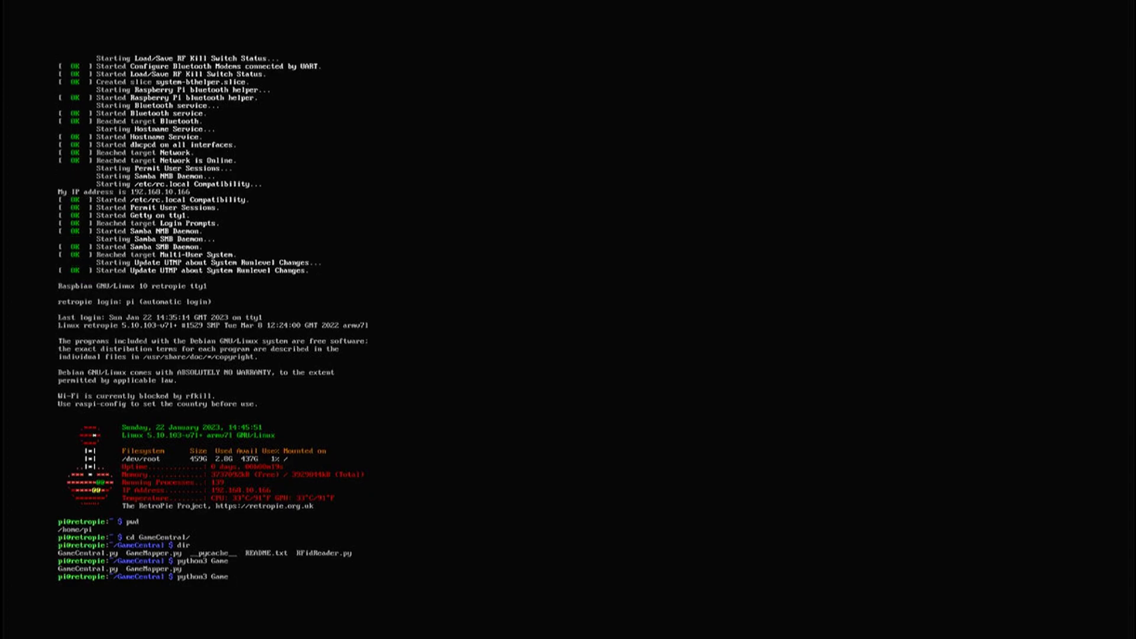
{"action": "type", "text": "Central.py"}
{"action": "key", "text": "Return"}
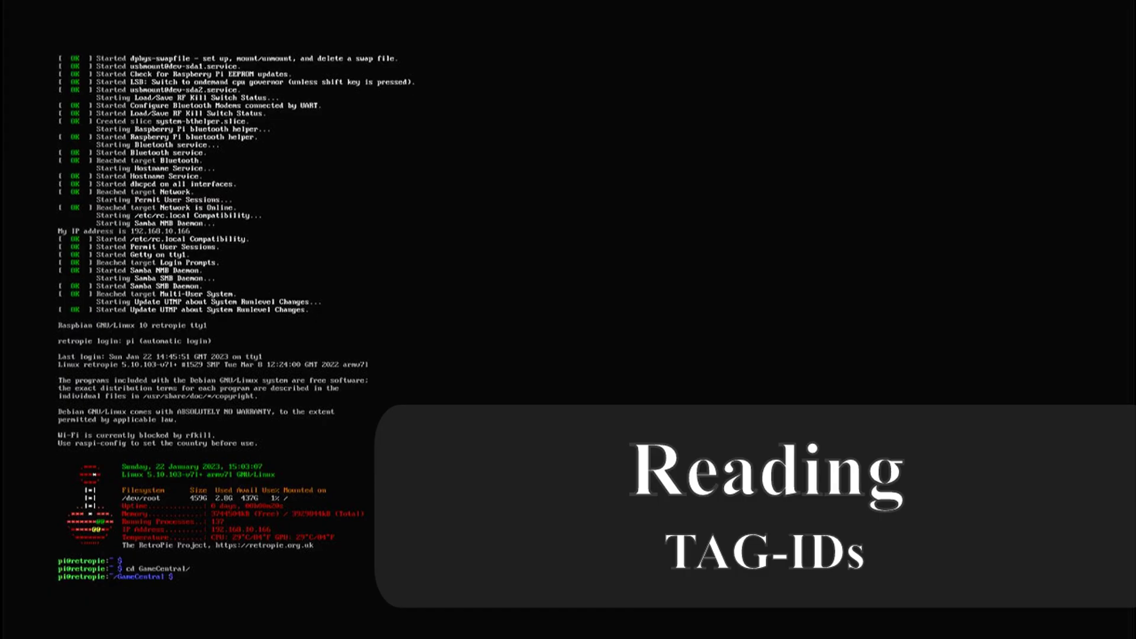
List the files in the GameCentral directory with dir and run the RFidReader.py script with python3.
{"action": "type", "text": "ls"}
{"action": "key", "text": "Return"}
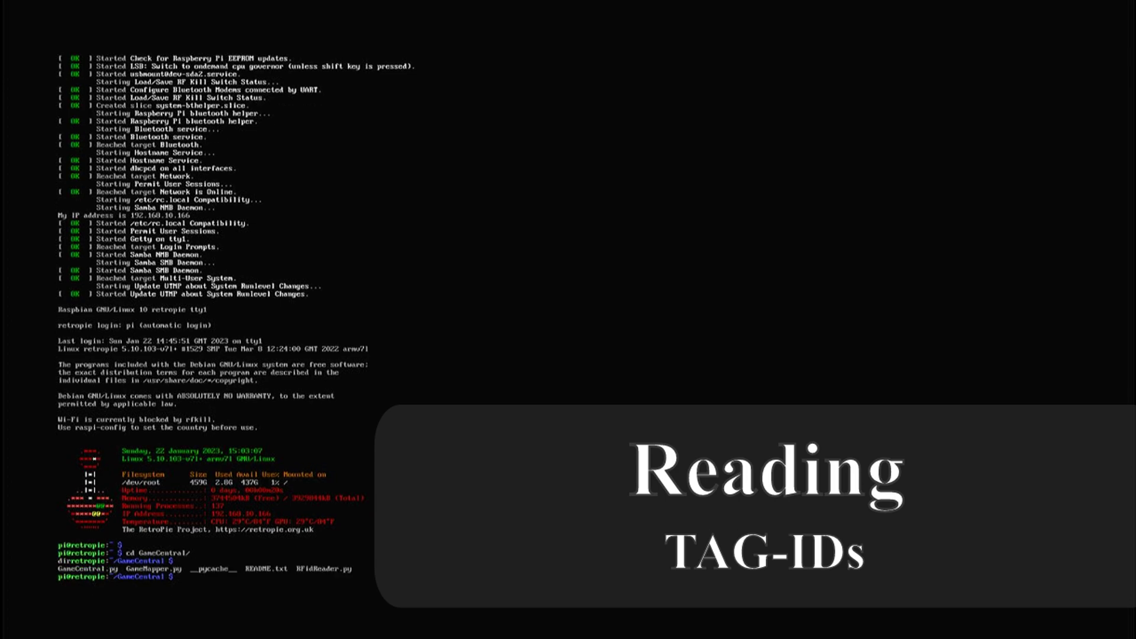
{"action": "type", "text": "python3 RF"}
{"action": "key", "text": "Tab"}
{"action": "key", "text": "Return"}
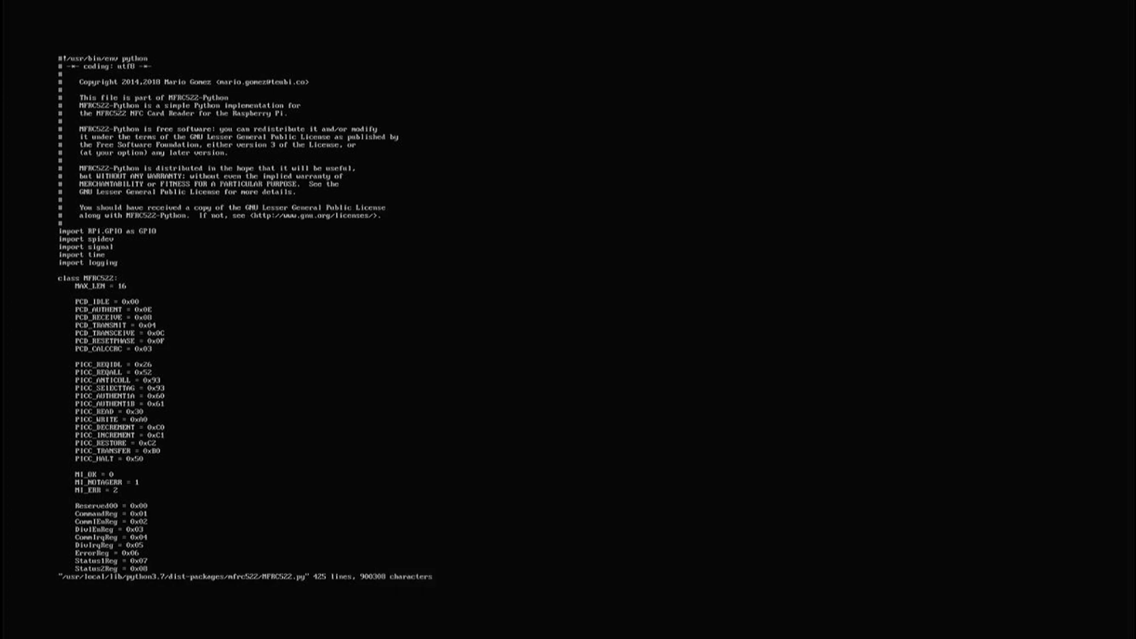
Search for "Auth" in MFRC522.py, delete the five-line "Check if an error occurred" block from MFRC522_Auth, and save and quit with wq!
{"action": "type", "text": "/"}
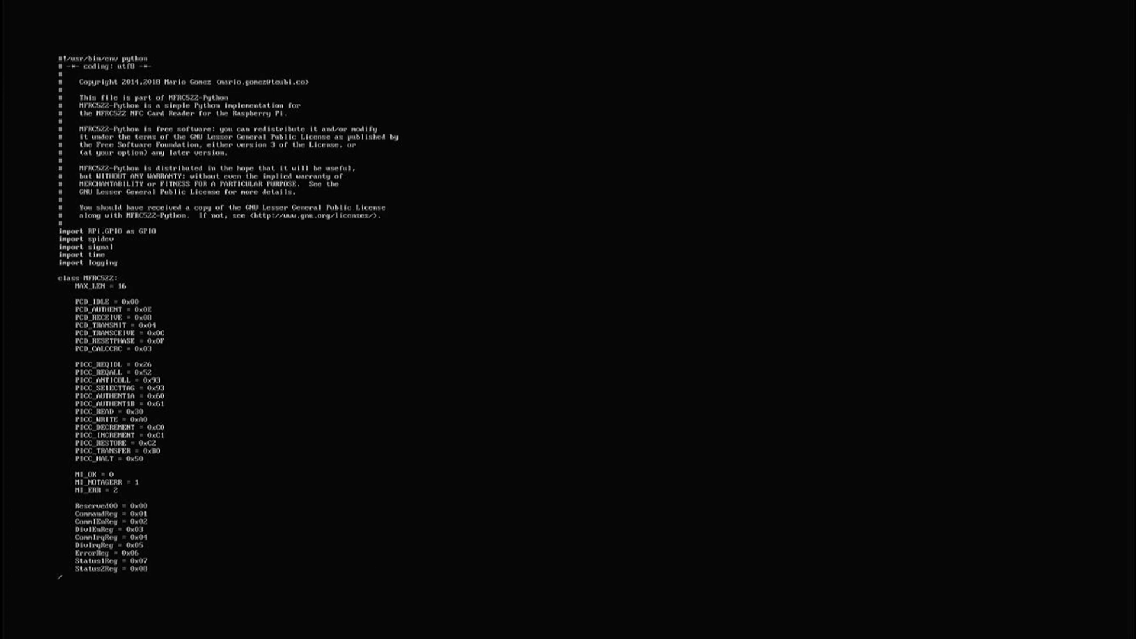
{"action": "type", "text": "Auth"}
{"action": "key", "text": "Return"}
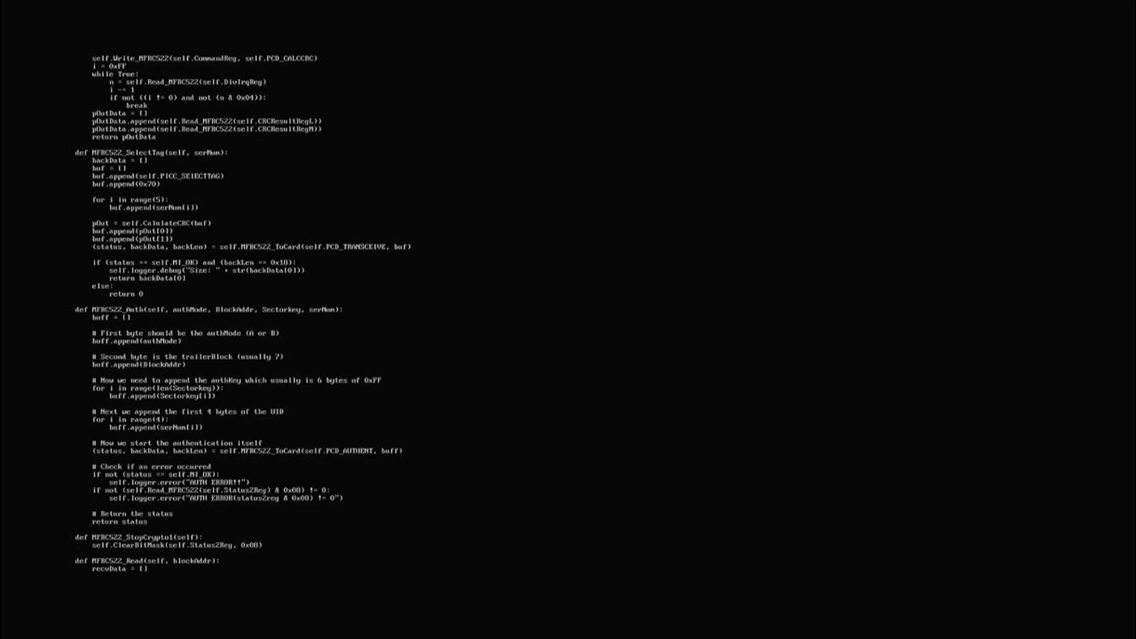
{"action": "key", "text": "d"}
{"action": "key", "text": "d"}
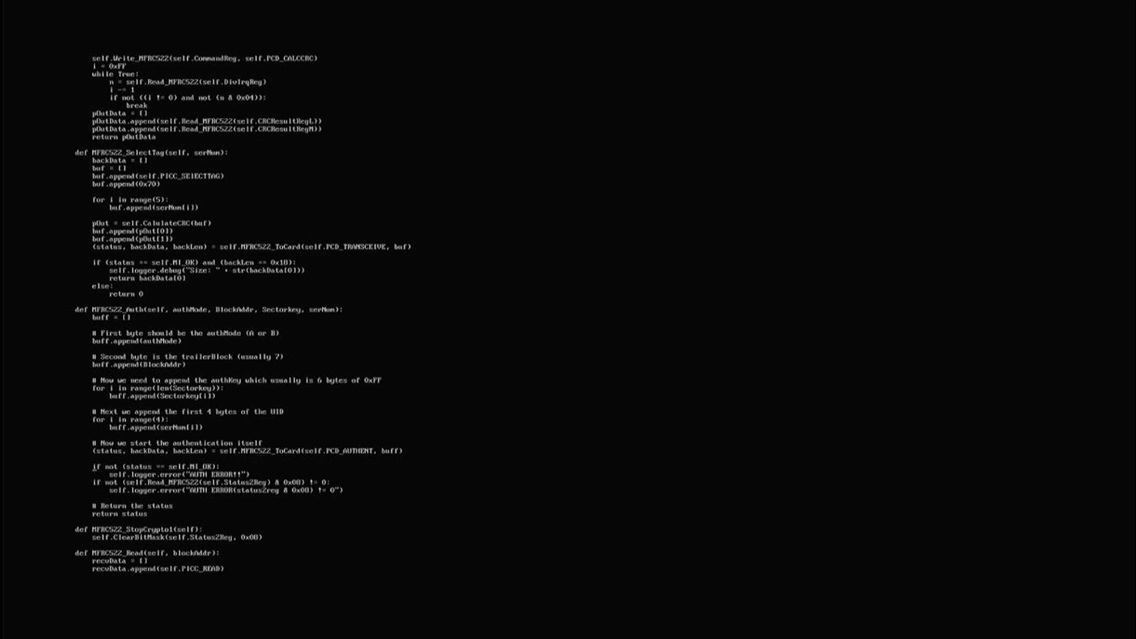
{"action": "key", "text": "d"}
{"action": "key", "text": "d"}
{"action": "key", "text": "d"}
{"action": "key", "text": "d"}
{"action": "key", "text": "d"}
{"action": "key", "text": "d"}
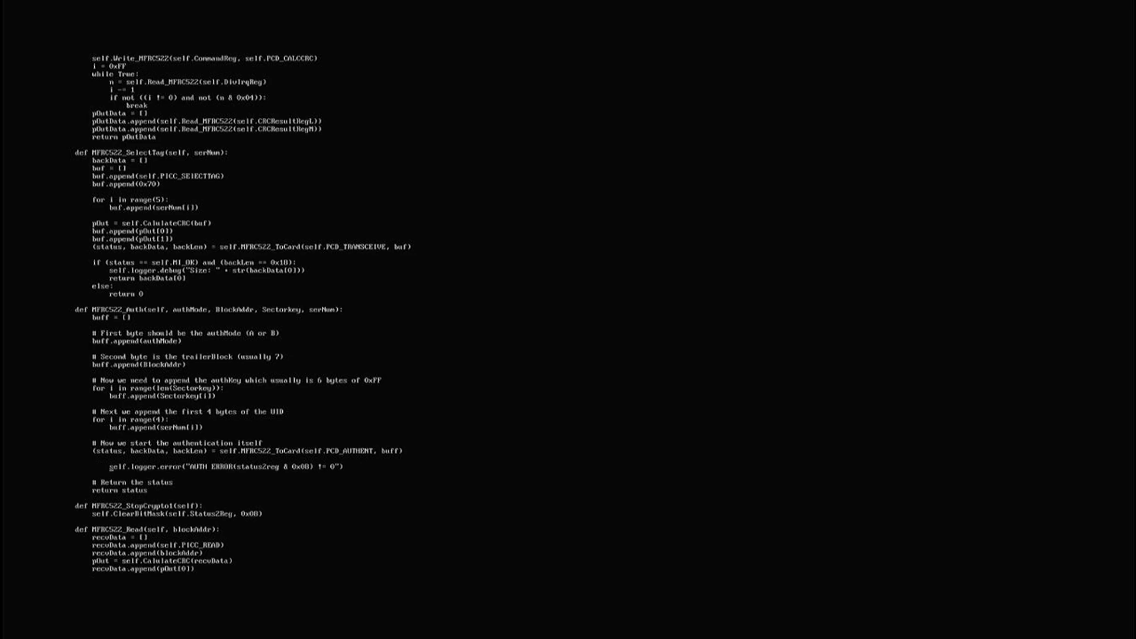
{"action": "key", "text": "d"}
{"action": "key", "text": "d"}
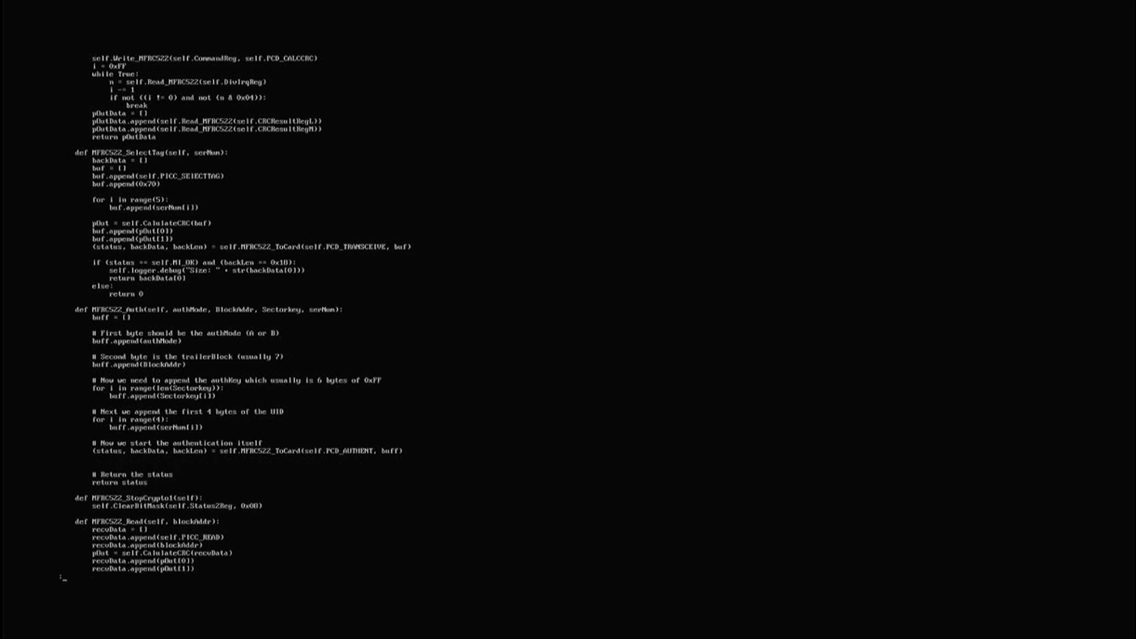
{"action": "type", "text": "wq!"}
{"action": "key", "text": "Return"}
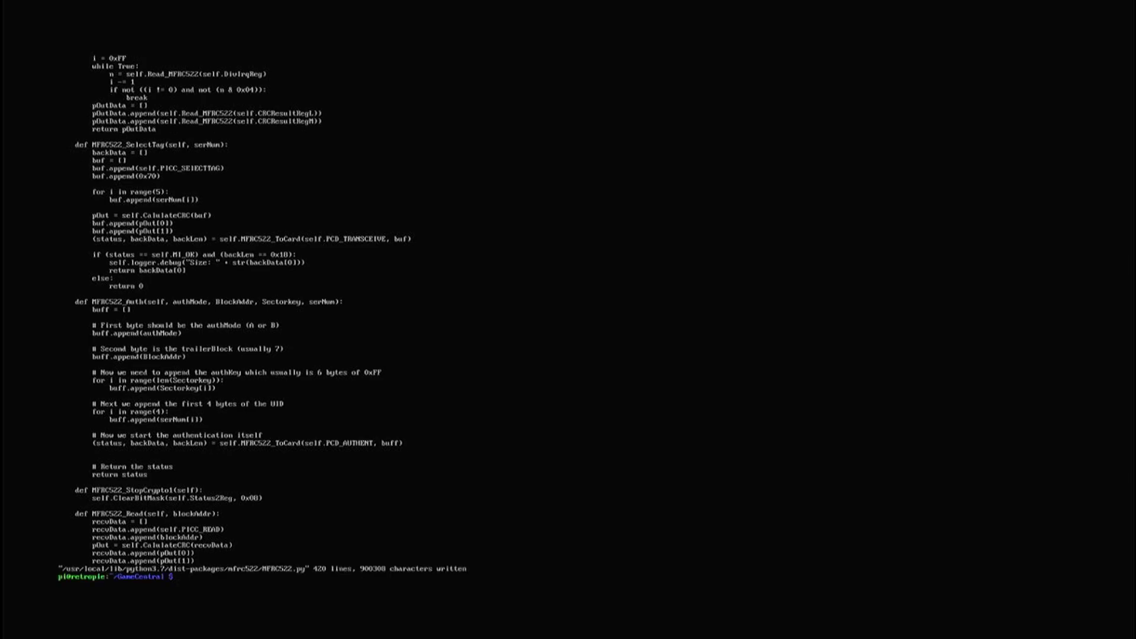
List the files with ls and try to run the tag reader with "python RFidReader.py".
{"action": "type", "text": "ls"}
{"action": "key", "text": "Return"}
{"action": "type", "text": "python RFidReader.py"}
{"action": "key", "text": "Return"}
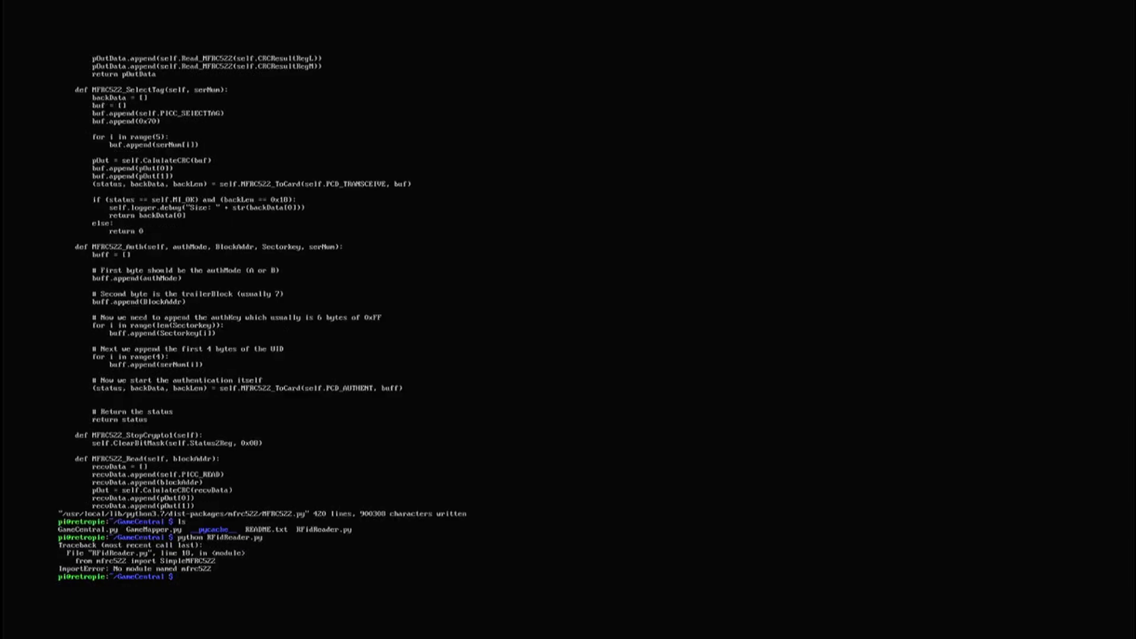
Rerun the RFidReader.py script with python3 instead of python.
{"action": "key", "text": "Up"}
{"action": "type", "text": "3"}
{"action": "key", "text": "Return"}
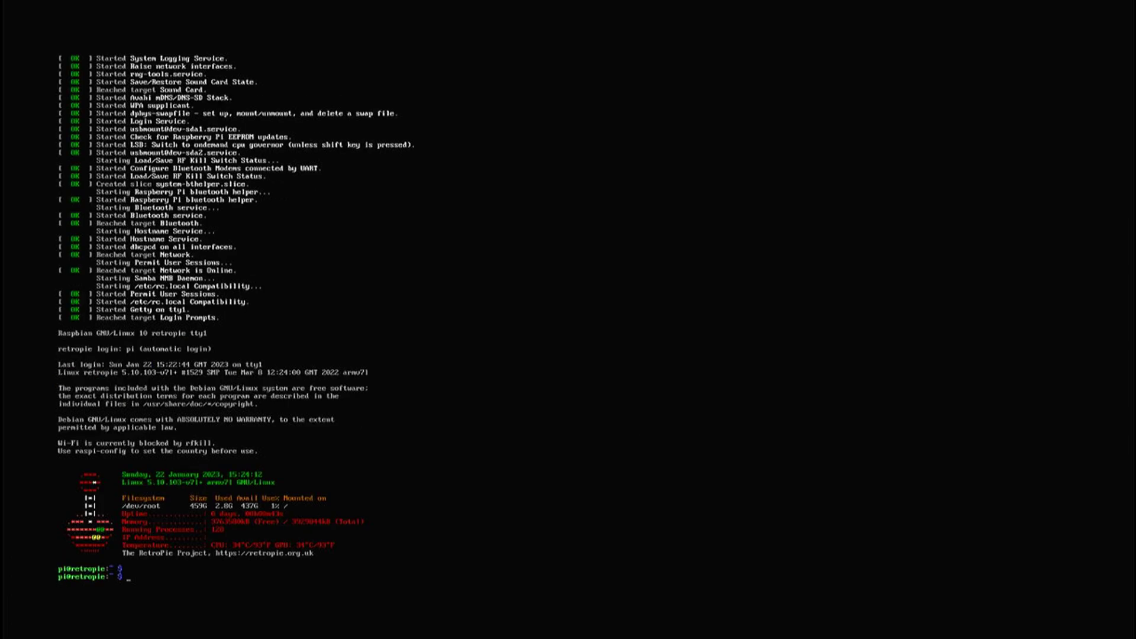
Change into the GameCentral directory and quit the vi view of GameMapper.py without saving.
{"action": "type", "text": "cd Ga"}
{"action": "key", "text": "Tab"}
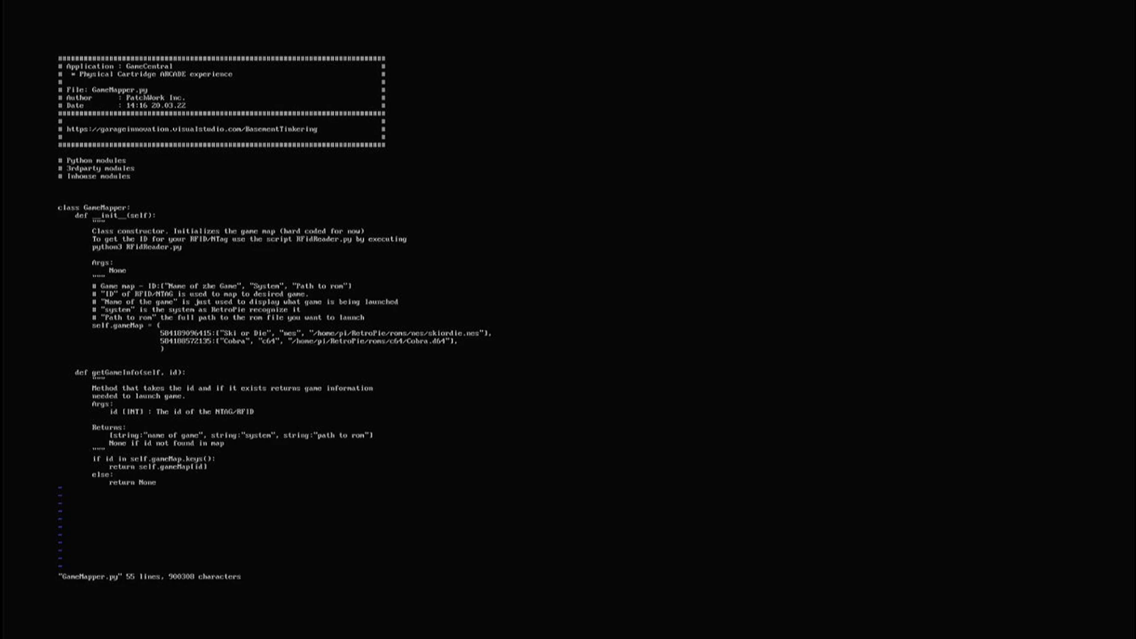
{"action": "type", "text": ":q"}
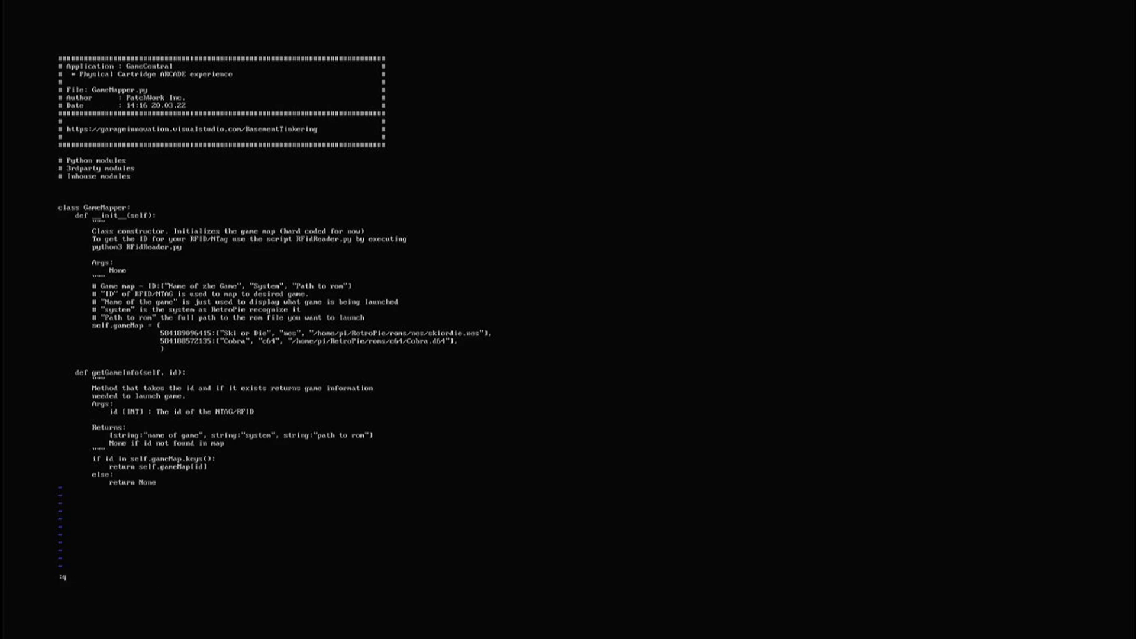
{"action": "key", "text": "Return"}
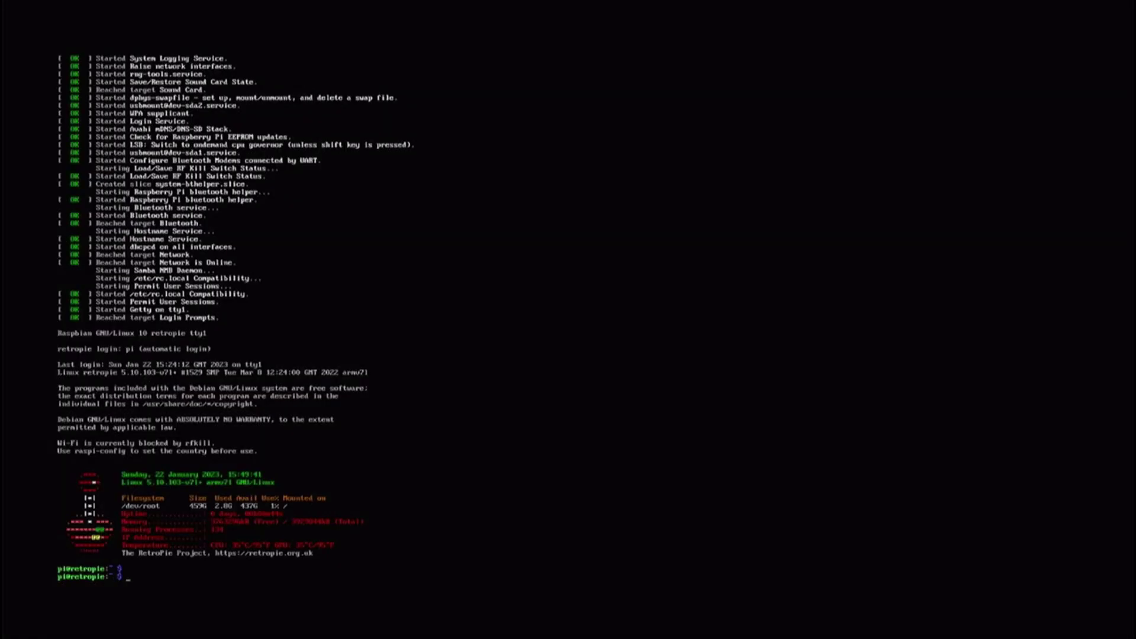
Open the .bashrc file from the home directory in vi.
{"action": "type", "text": "vi"}
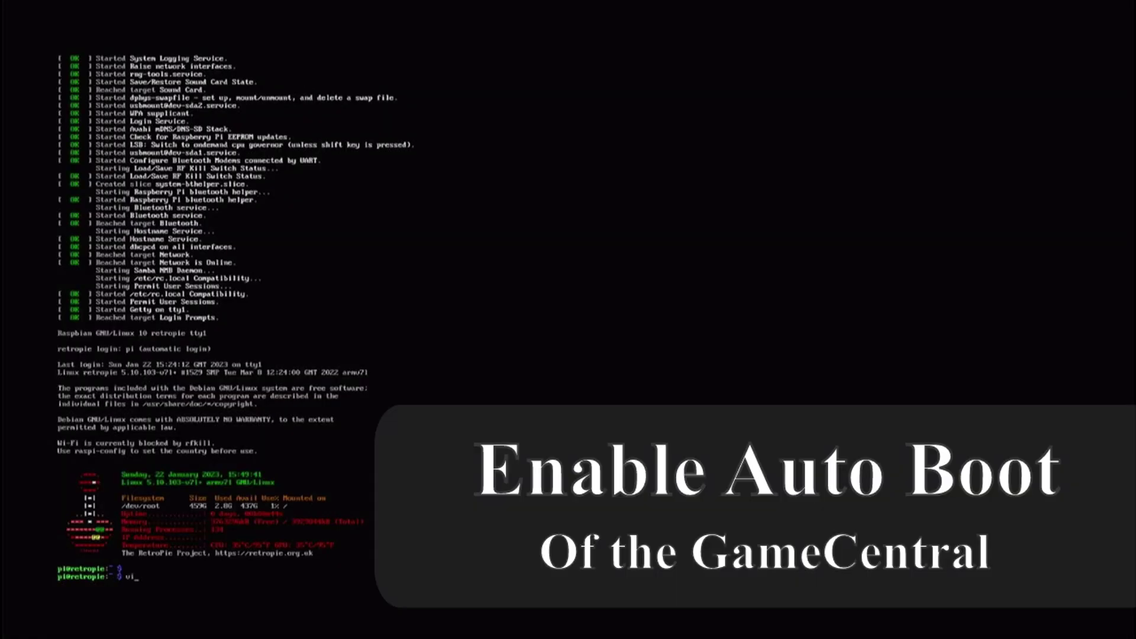
{"action": "type", "text": " .bashrc"}
{"action": "key", "text": "Return"}
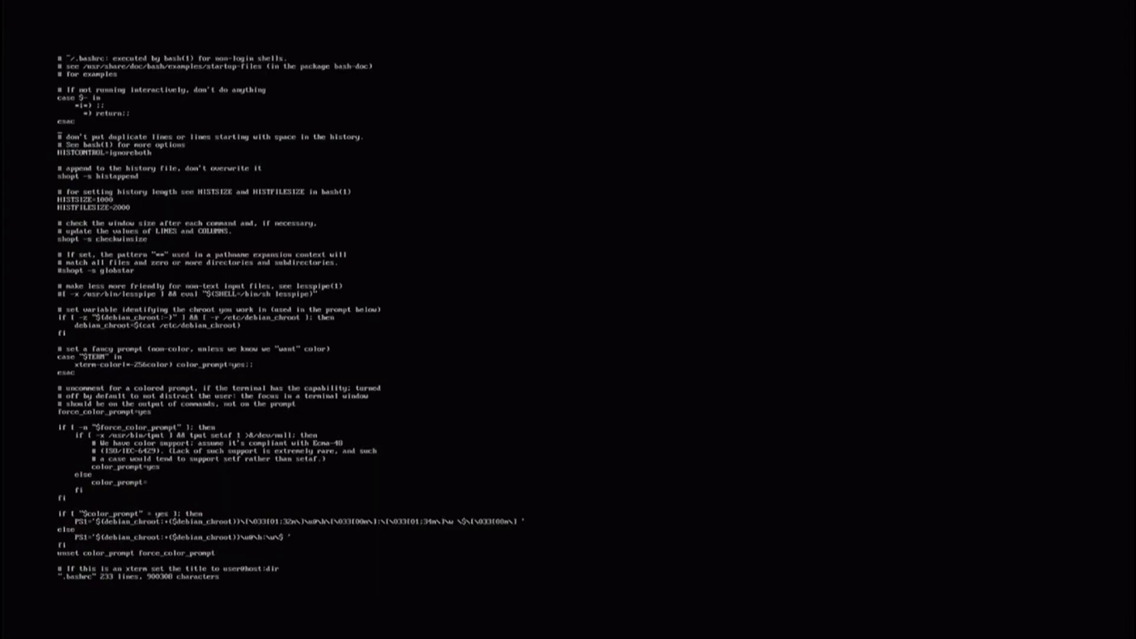
Append the line "cd /home/pi/GameCentral" at the end of .bashrc, one blank line below "# RETROPIE PROFILE END".
{"action": "key", "text": "Down"}
{"action": "key", "text": "Down"}
{"action": "key", "text": "Down"}
{"action": "key", "text": "Down"}
{"action": "key", "text": "Down"}
{"action": "key", "text": "Down"}
{"action": "key", "text": "Down"}
{"action": "key", "text": "Down"}
{"action": "key", "text": "Down"}
{"action": "key", "text": "Down"}
{"action": "key", "text": "Down"}
{"action": "key", "text": "Down"}
{"action": "key", "text": "Down"}
{"action": "key", "text": "Down"}
{"action": "key", "text": "Down"}
{"action": "key", "text": "Down"}
{"action": "key", "text": "Down"}
{"action": "key", "text": "Down"}
{"action": "key", "text": "Down"}
{"action": "key", "text": "Down"}
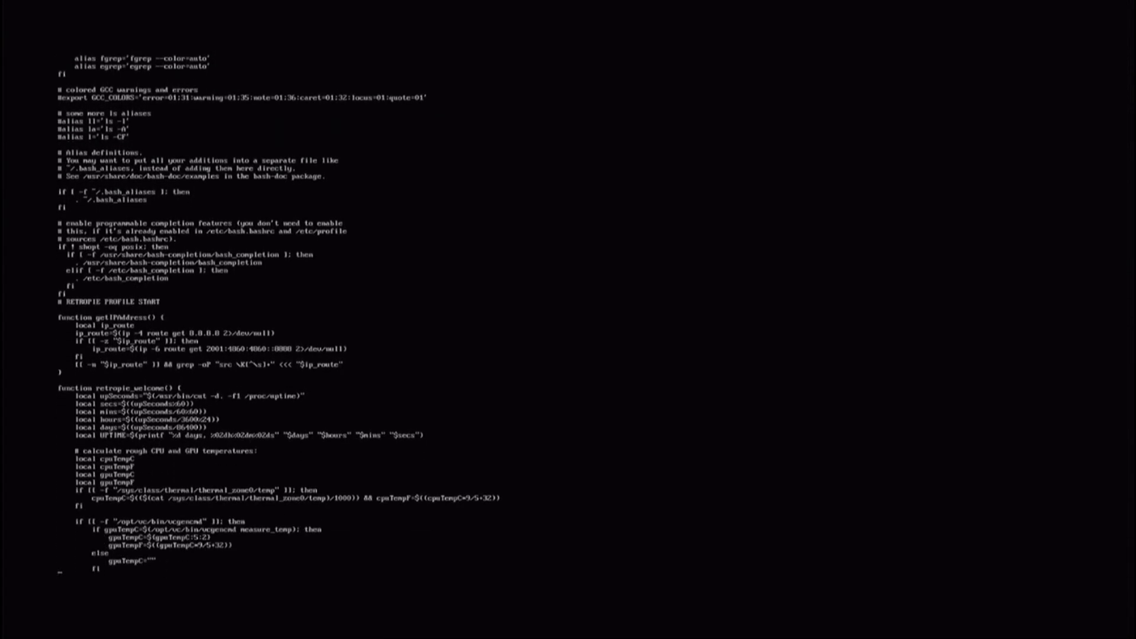
{"action": "key", "text": "Down"}
{"action": "key", "text": "Down"}
{"action": "key", "text": "Down"}
{"action": "key", "text": "Down"}
{"action": "key", "text": "Down"}
{"action": "key", "text": "Down"}
{"action": "key", "text": "Down"}
{"action": "key", "text": "Down"}
{"action": "key", "text": "Down"}
{"action": "key", "text": "Down"}
{"action": "key", "text": "Down"}
{"action": "key", "text": "Down"}
{"action": "key", "text": "Down"}
{"action": "key", "text": "Down"}
{"action": "key", "text": "Down"}
{"action": "key", "text": "Down"}
{"action": "key", "text": "Down"}
{"action": "key", "text": "Down"}
{"action": "key", "text": "Down"}
{"action": "key", "text": "Down"}
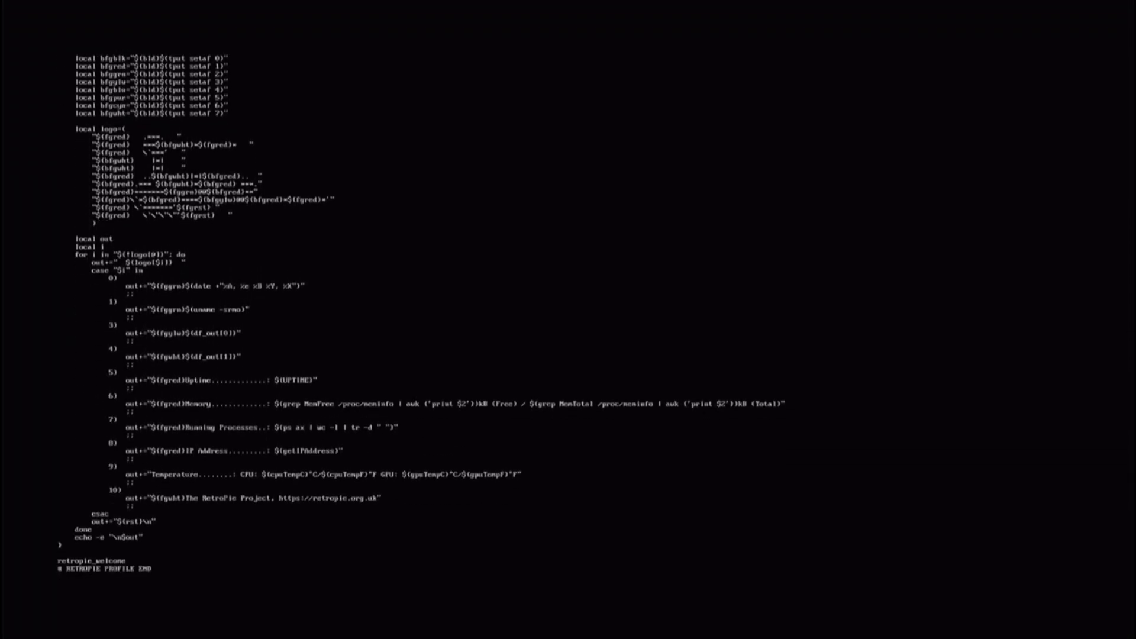
{"action": "key", "text": "Return"}
{"action": "key", "text": "Return"}
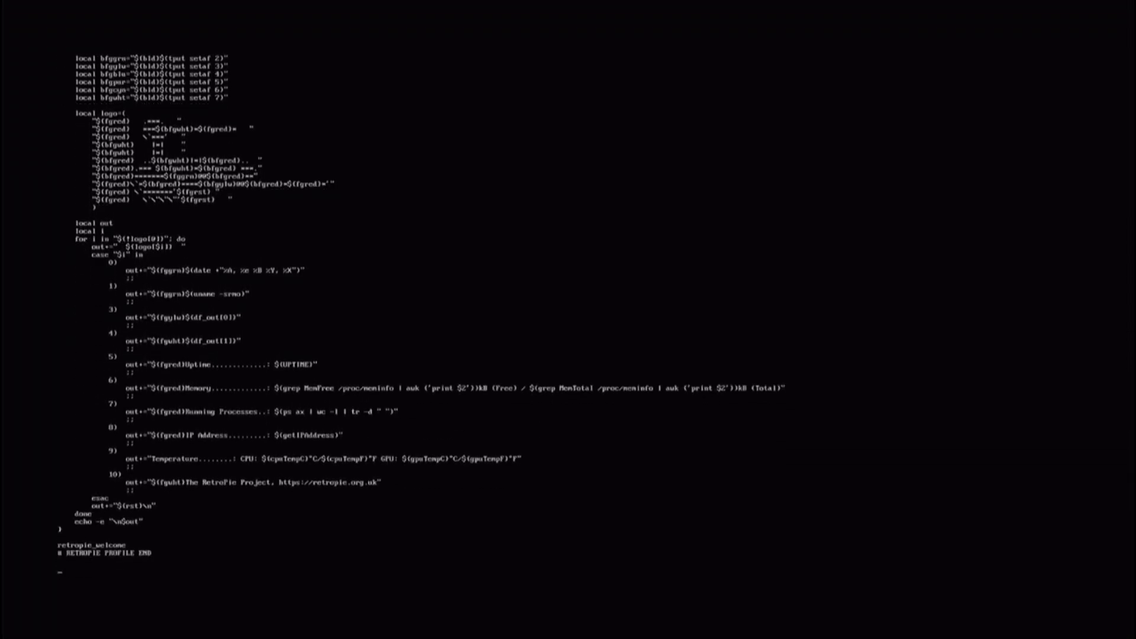
{"action": "type", "text": "cd /home/pi/GameCentral"}
{"action": "key", "text": "Return"}
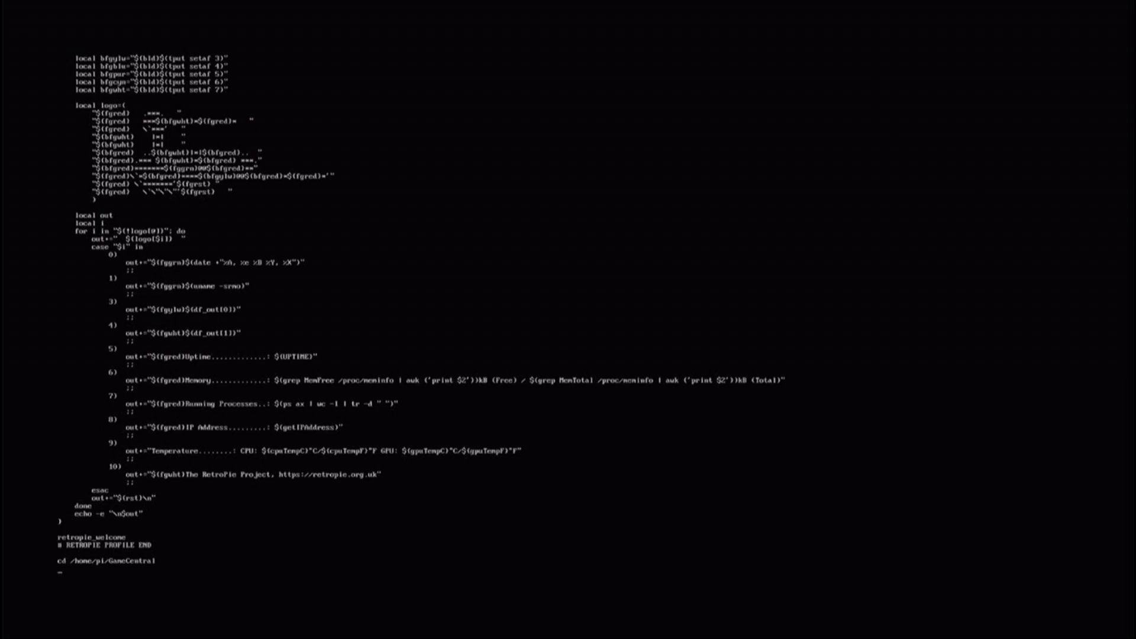
Add "python3 GameCentral.py" as the last line of .bashrc, then save the file and quit vi.
{"action": "type", "text": "python3 GameCentral.py"}
{"action": "key", "text": "Escape"}
{"action": "type", "text": ":wq"}
{"action": "key", "text": "Return"}
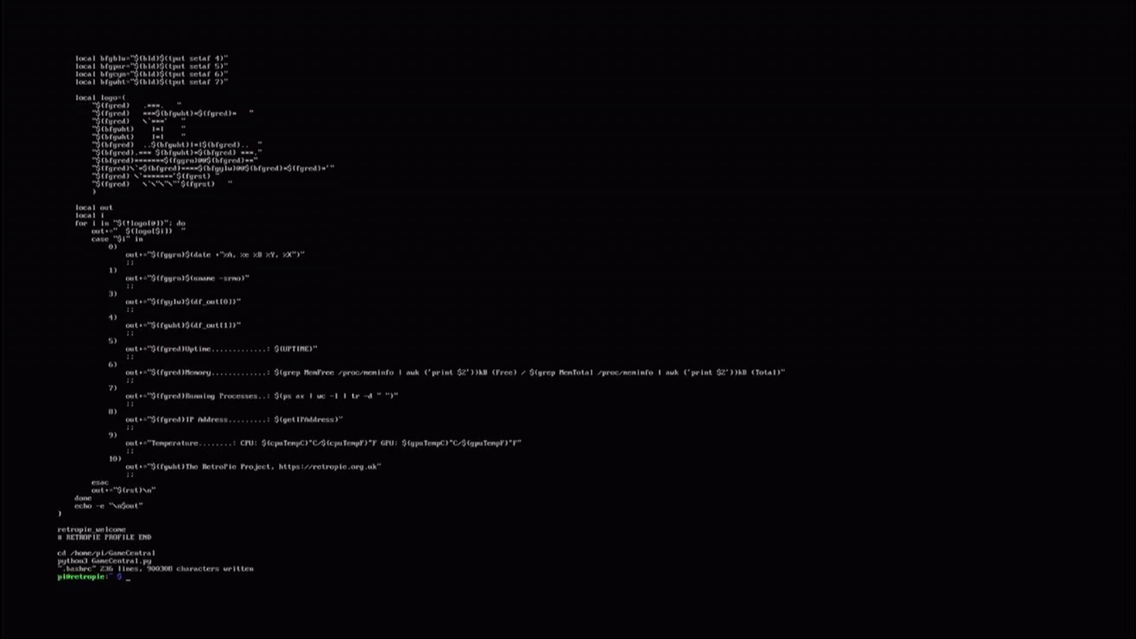
Restart the Raspberry Pi with "sudo reboot".
{"action": "type", "text": "sudo reboot"}
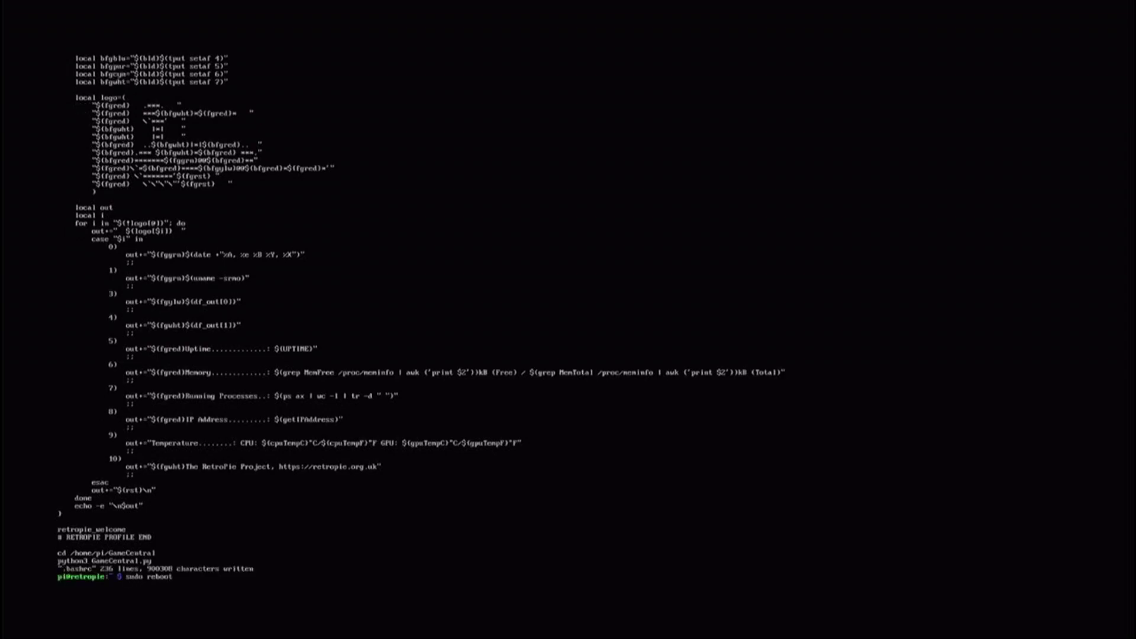